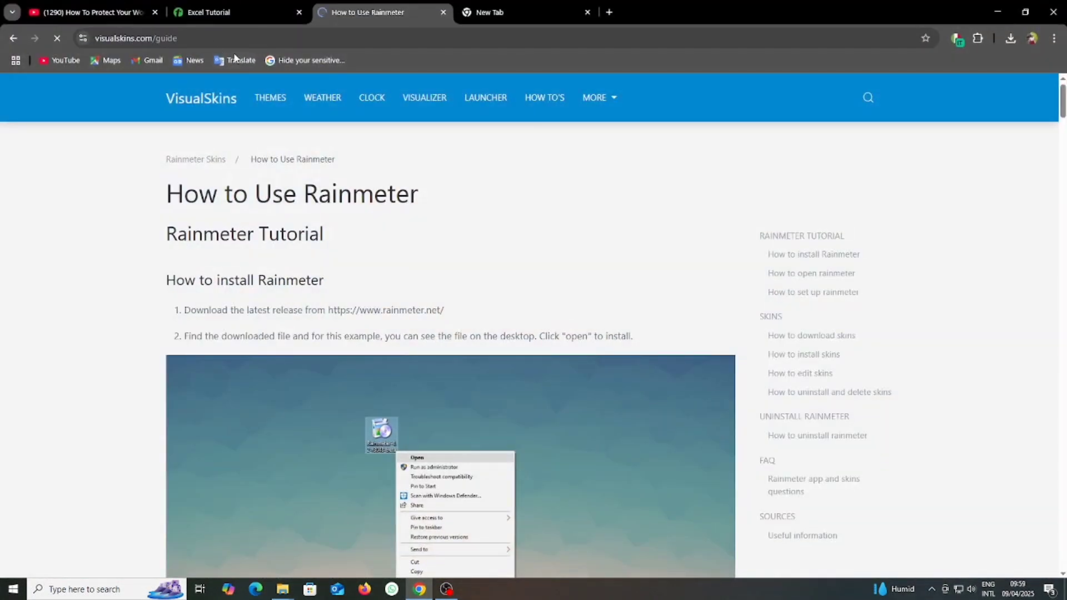
Search Google for 'rainmeter download' and open the official Rainmeter website result
left_click(472, 12)
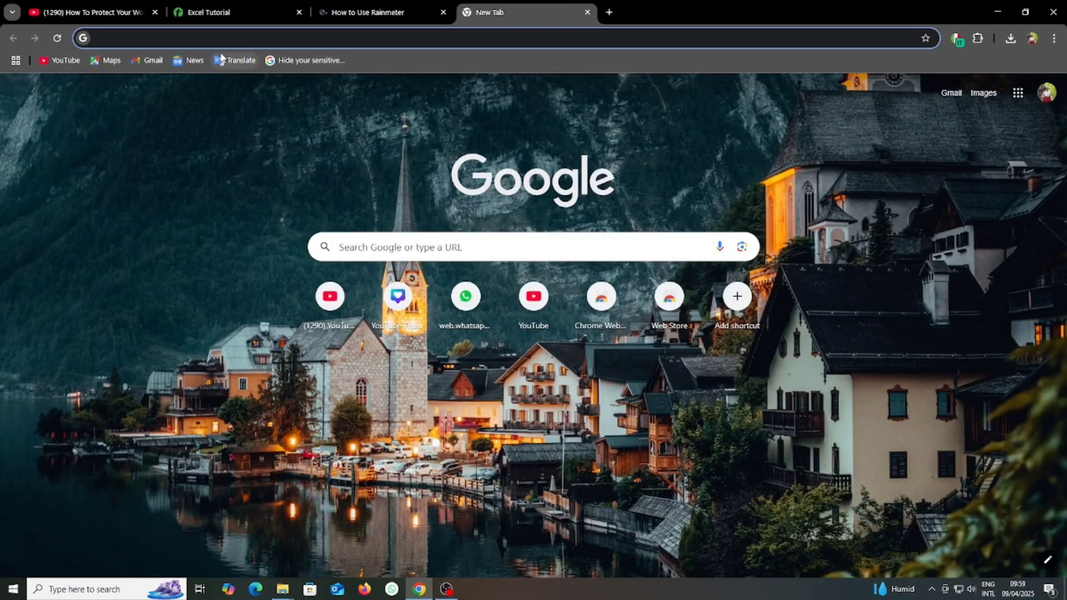
type("RAIN")
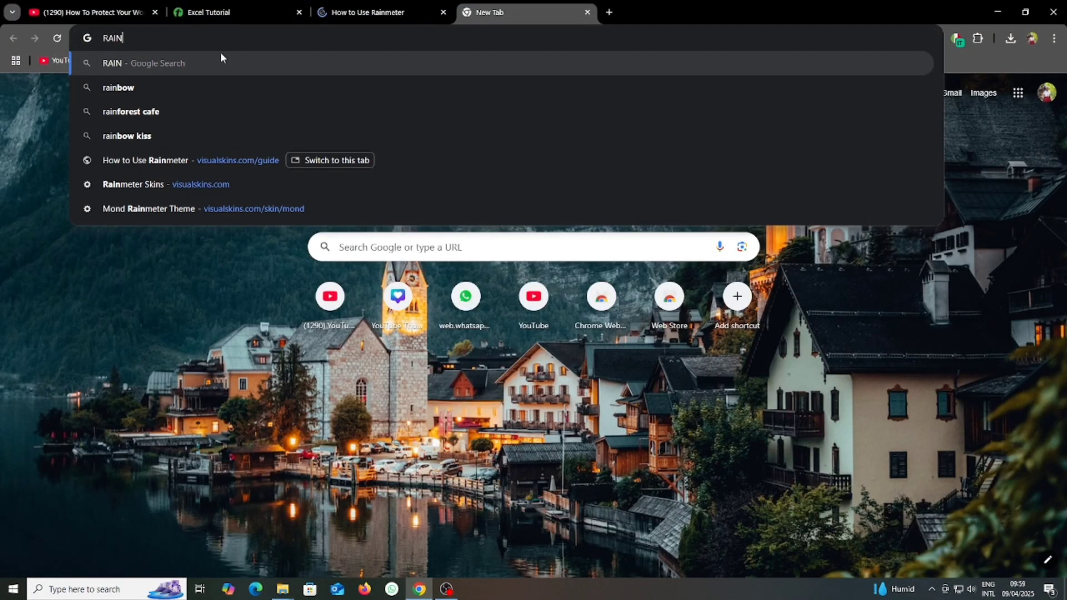
type("ME")
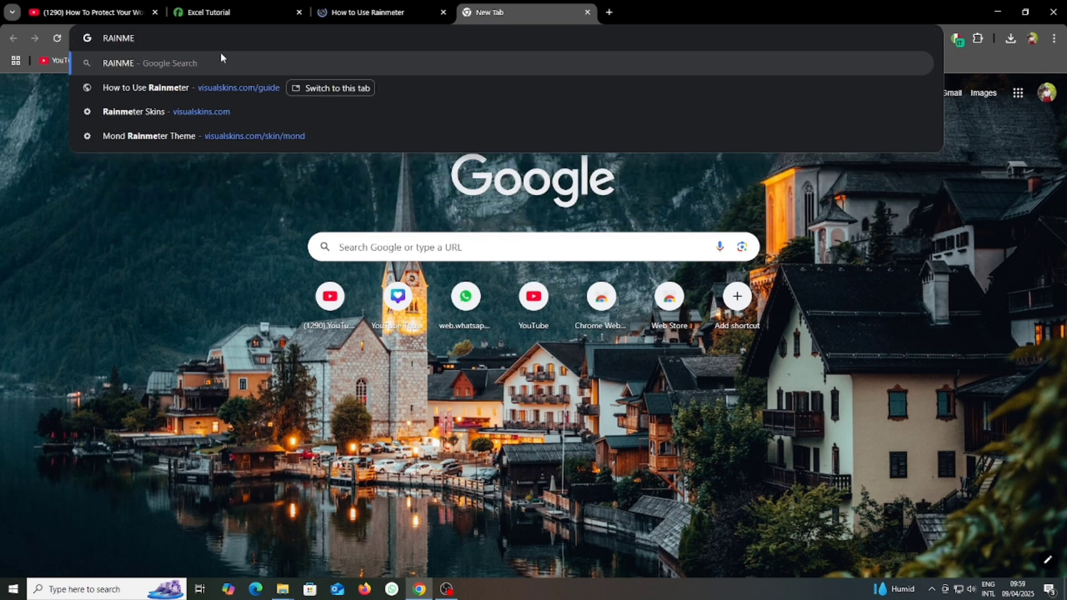
type("TER DO")
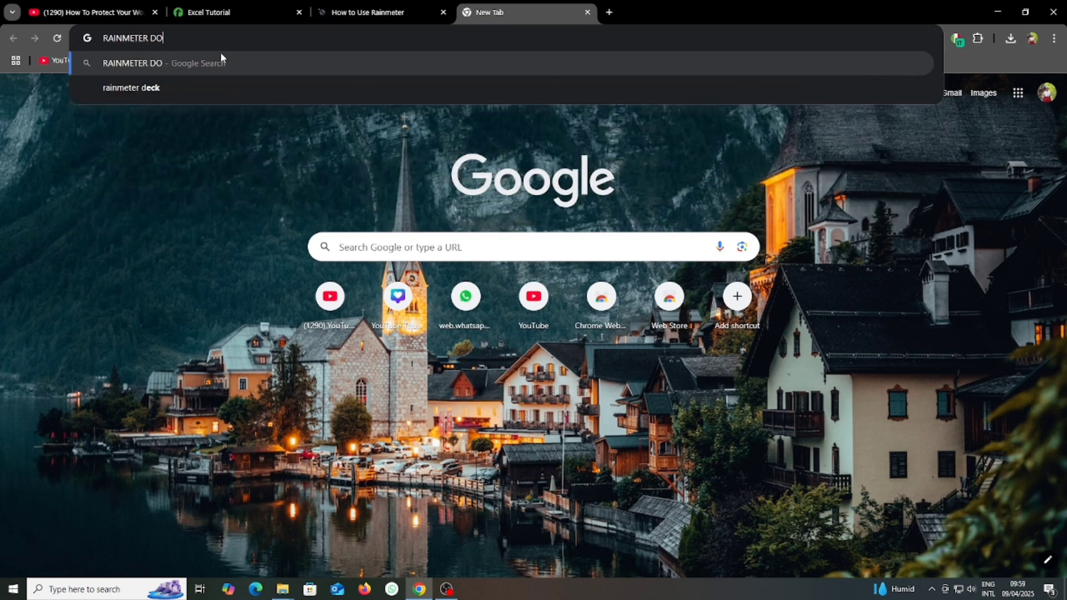
type("W")
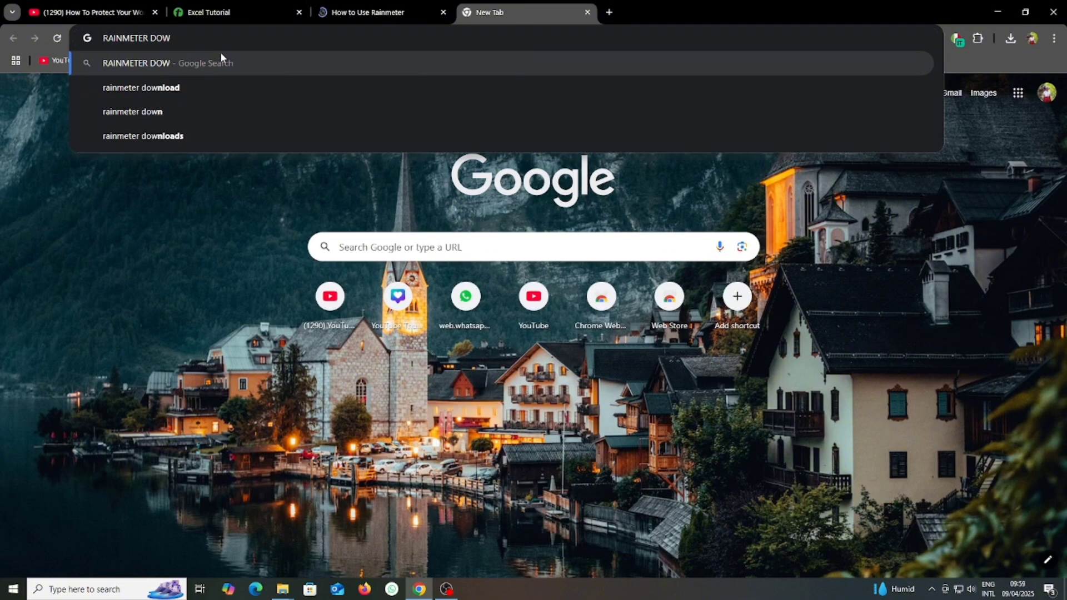
left_click(201, 87)
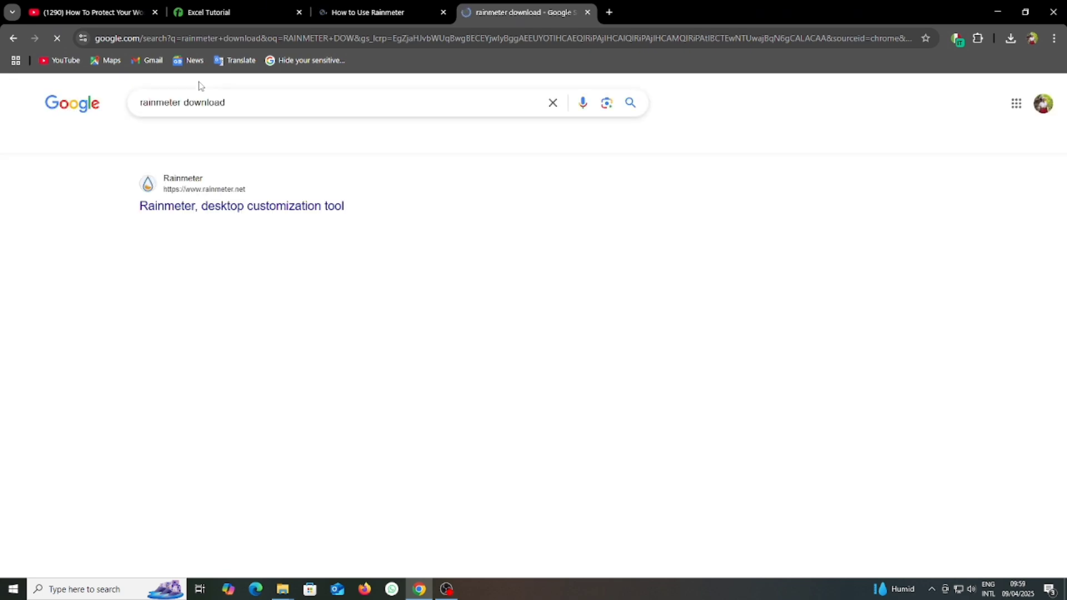
left_click(290, 210)
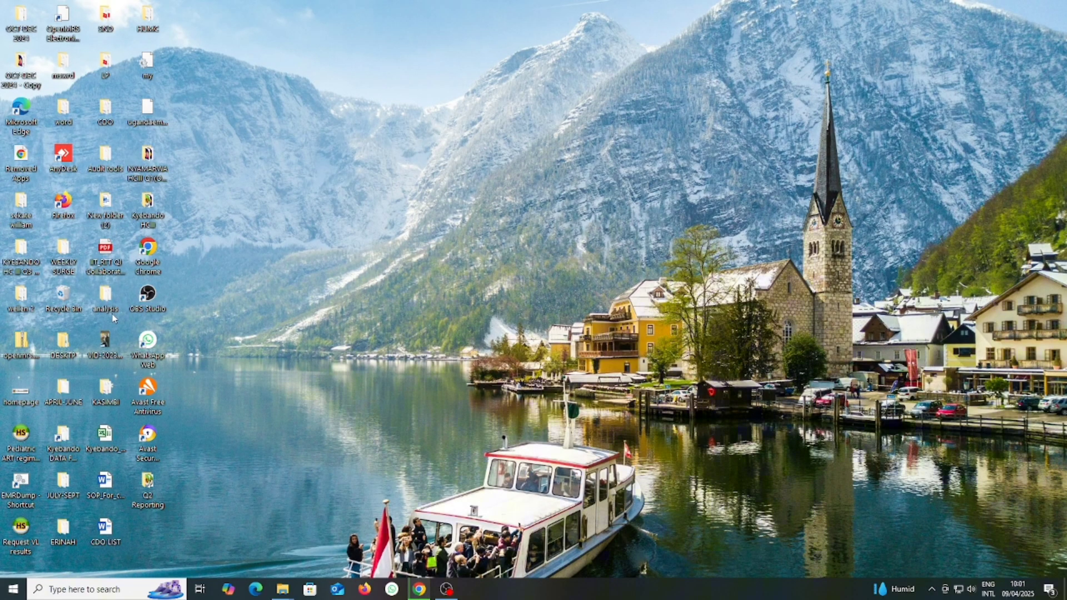
Toggle Align icons to grid off and back on from the desktop's View menu
right_click(367, 154)
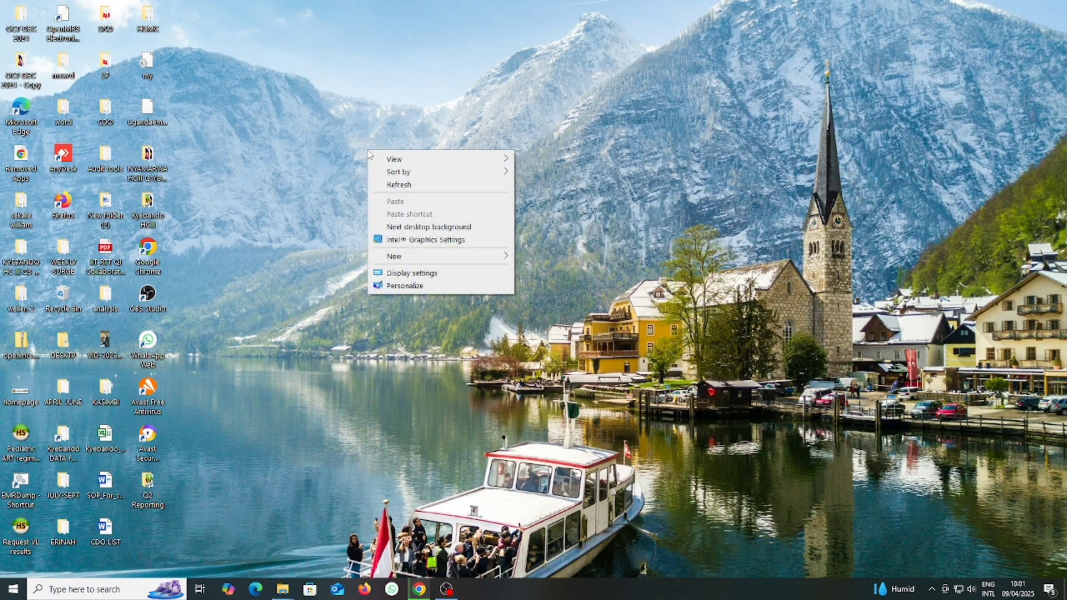
mouse_move(404, 161)
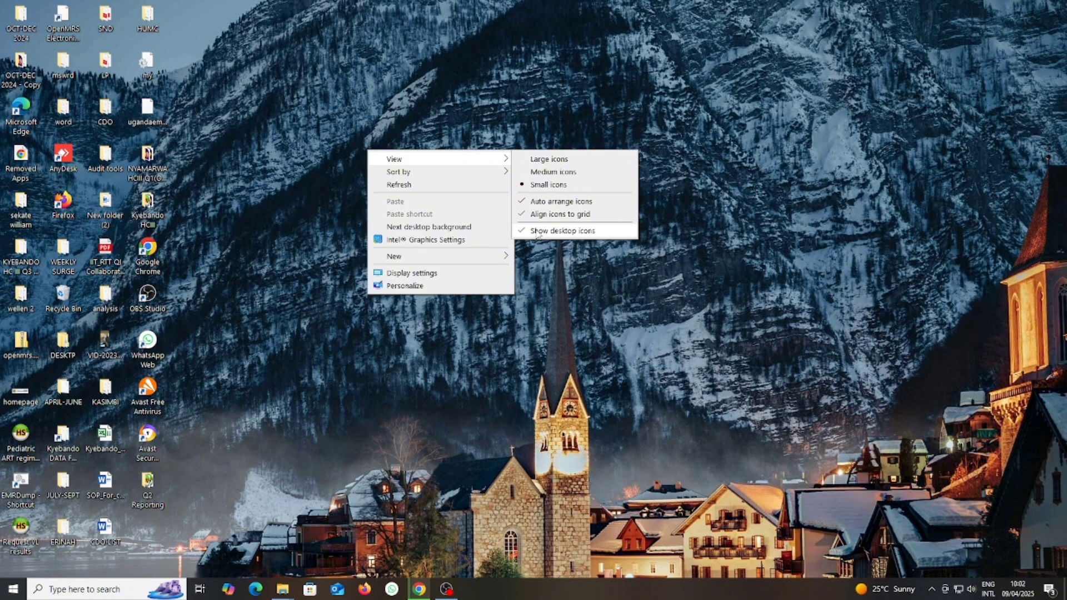
left_click(538, 218)
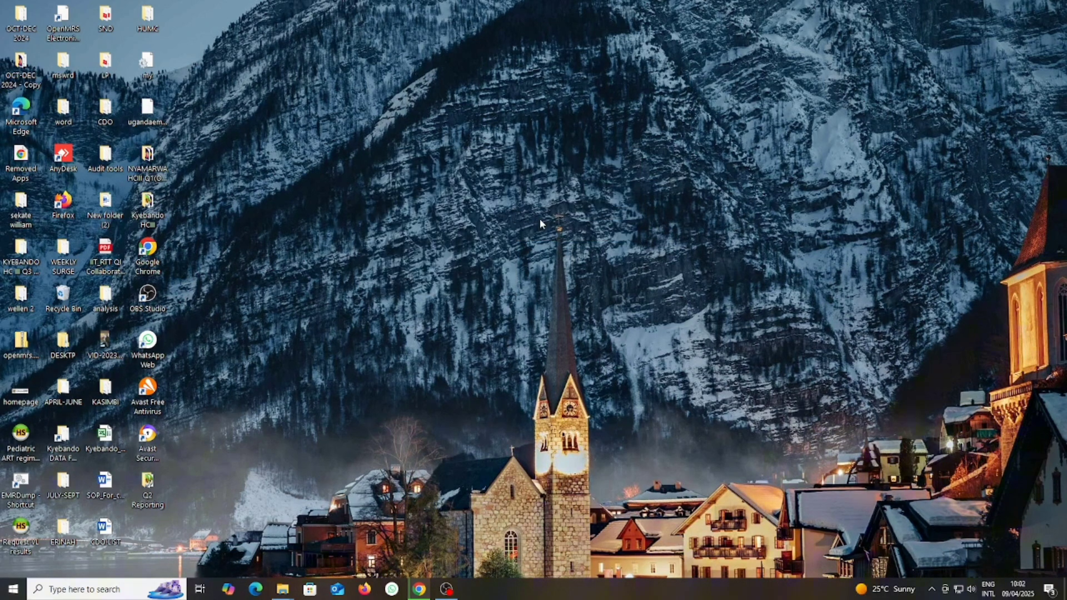
right_click(540, 223)
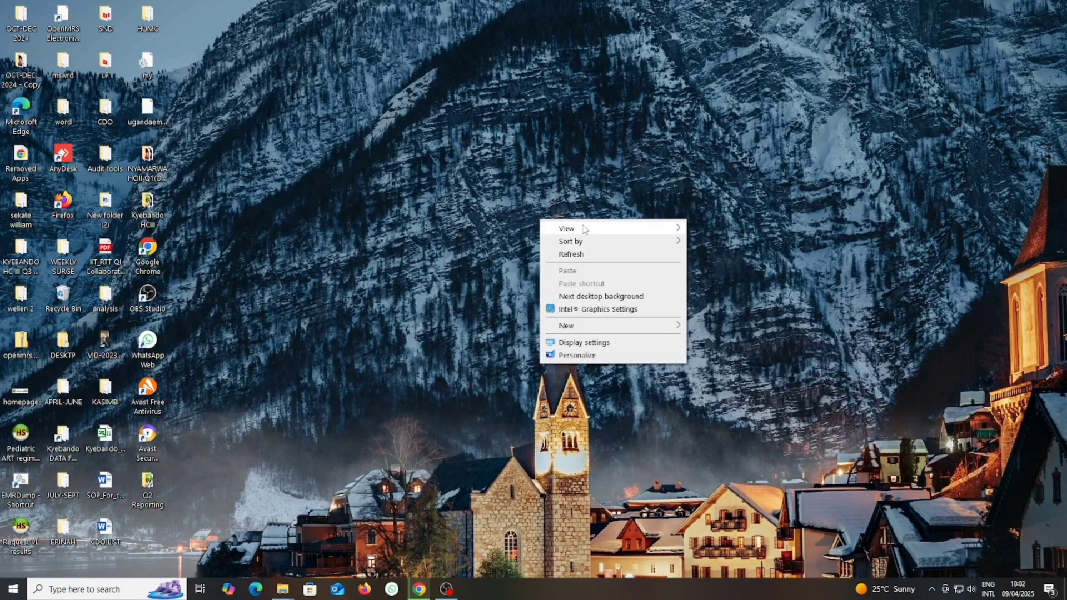
mouse_move(584, 229)
left_click(722, 282)
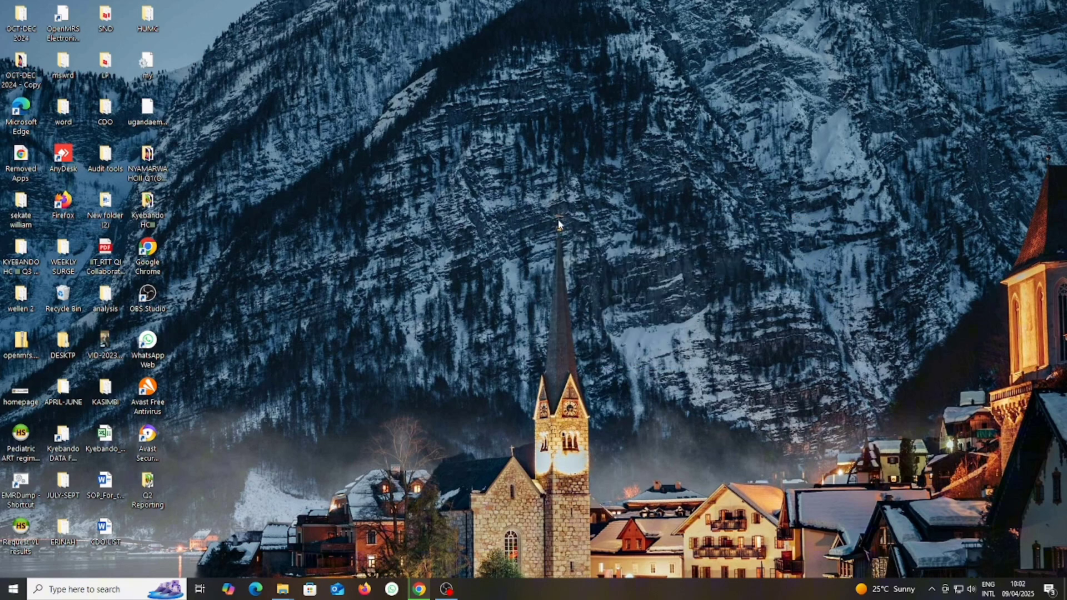
Turn off Show desktop icons so only the wallpaper remains
right_click(396, 141)
mouse_move(450, 150)
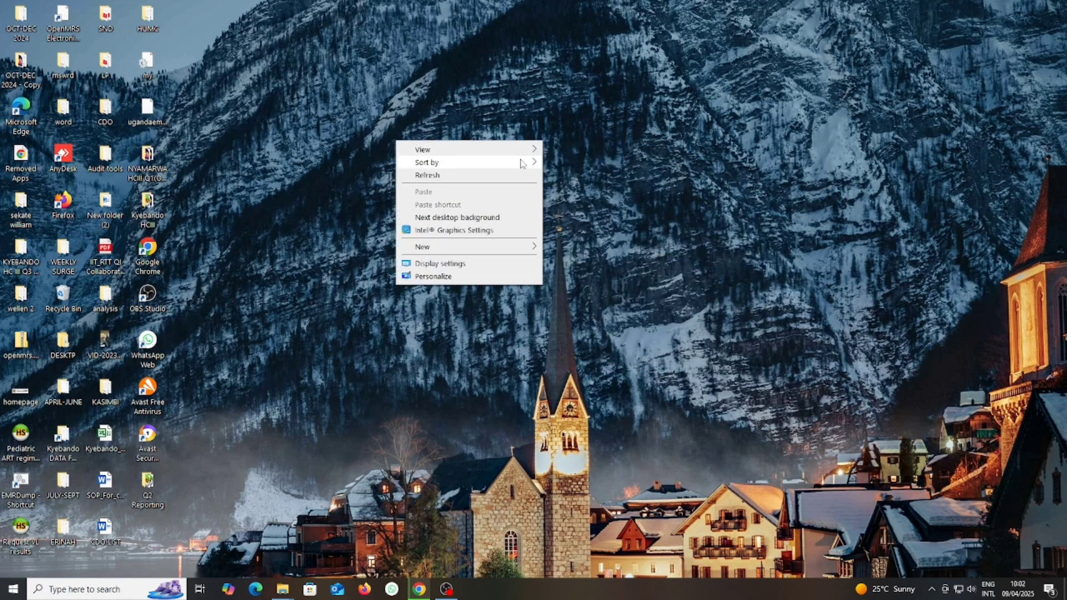
mouse_move(530, 151)
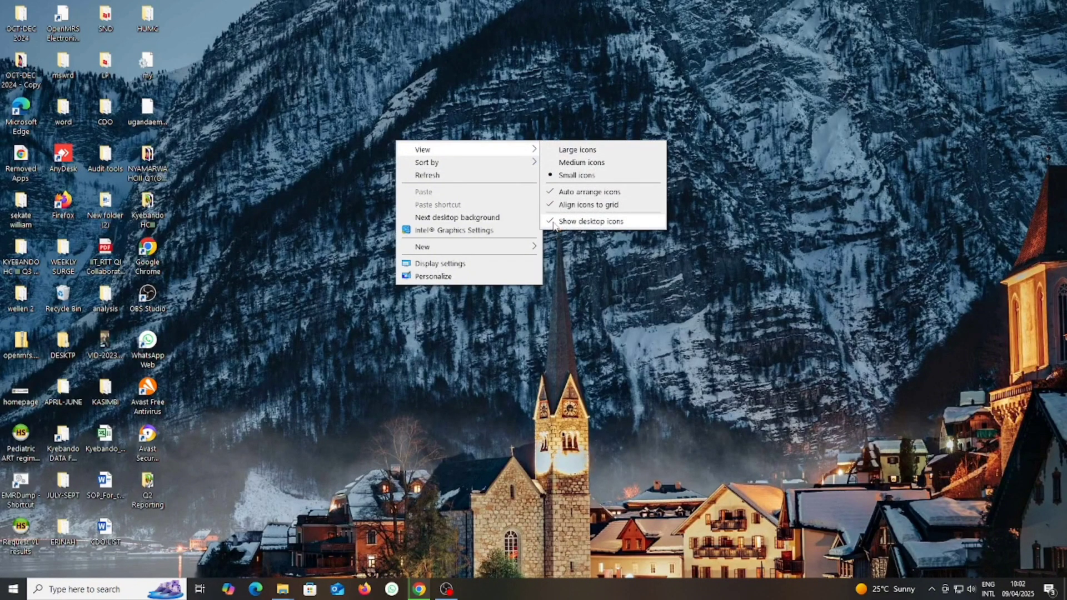
left_click(589, 221)
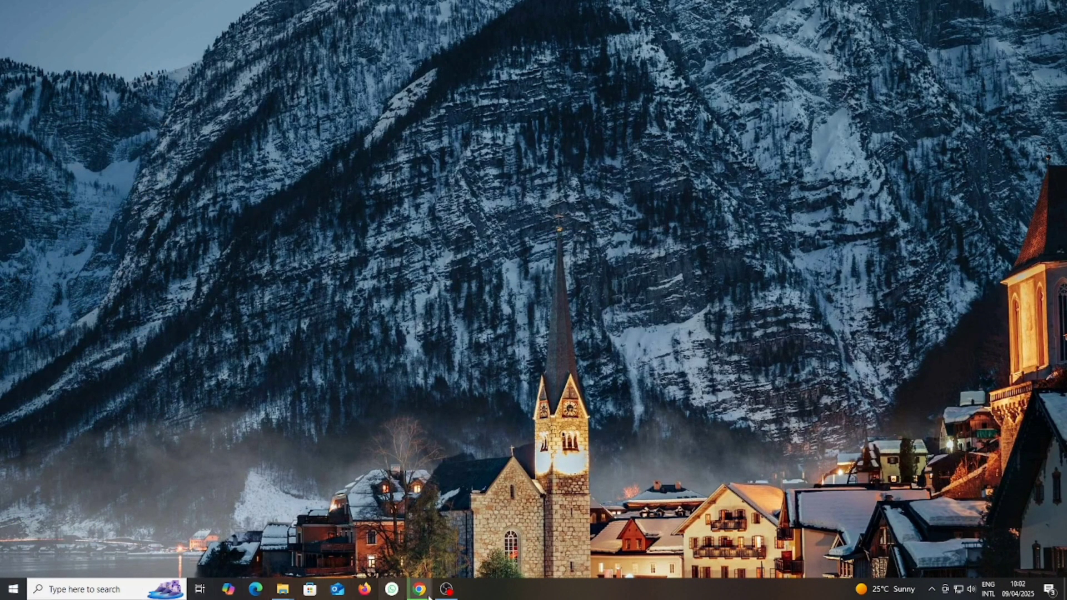
Unlock the taskbar, then bring up the Taskbar settings page
right_click(503, 582)
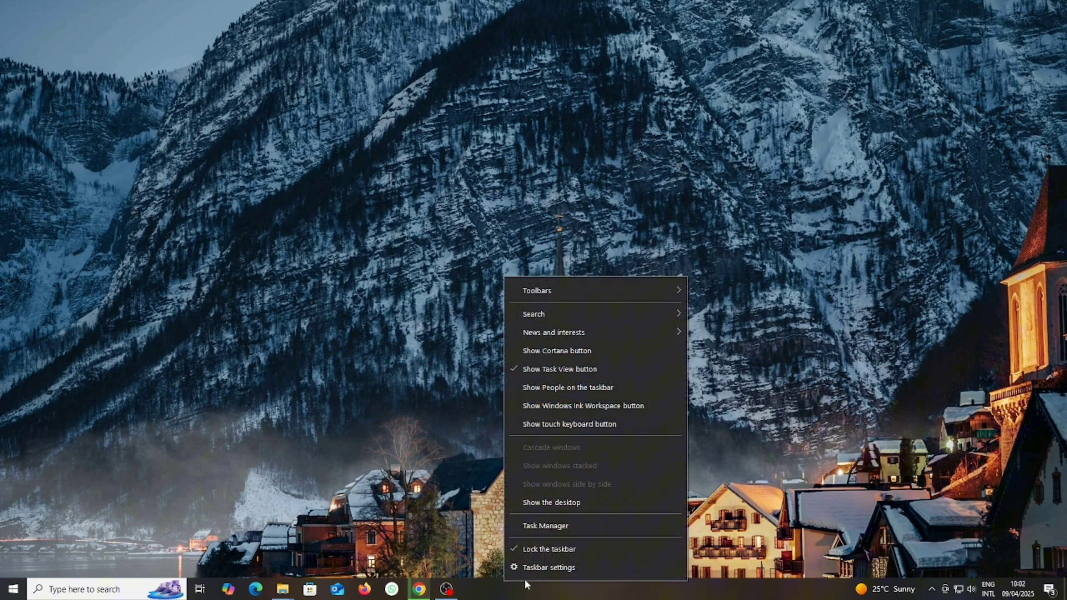
left_click(541, 552)
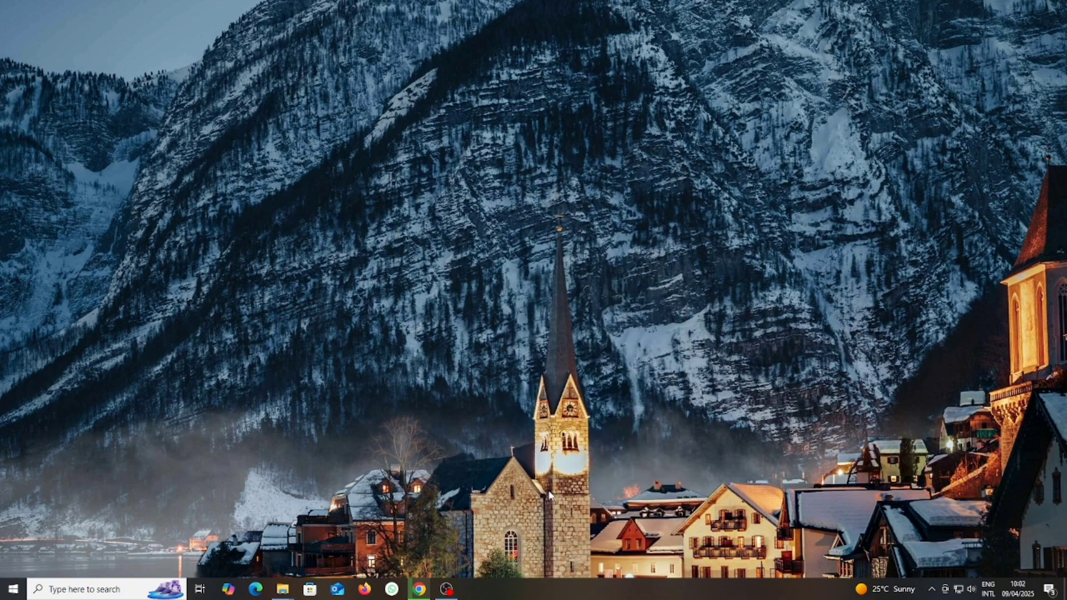
right_click(535, 596)
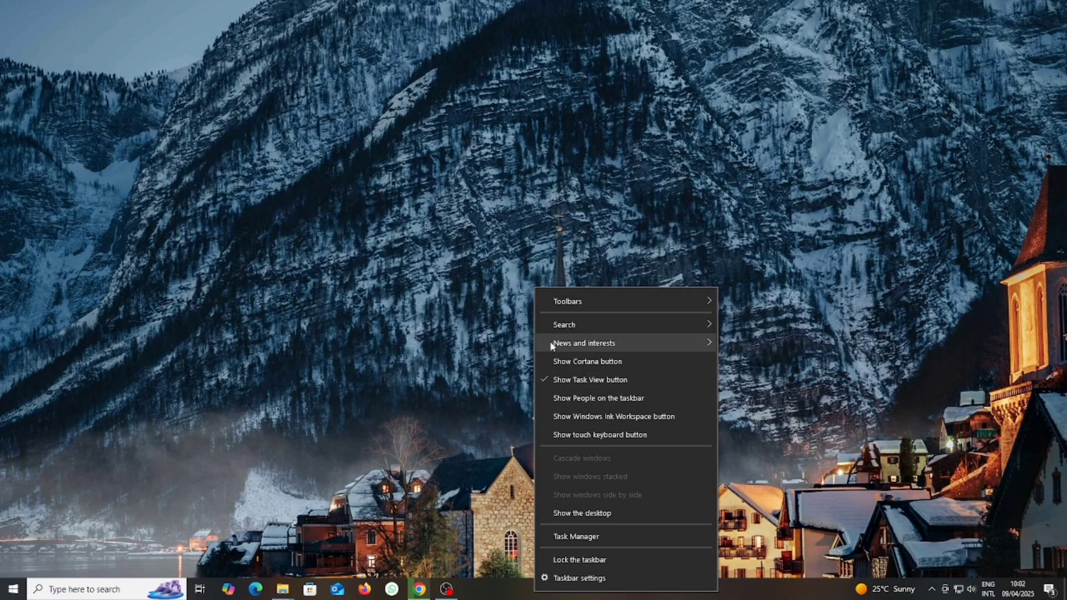
mouse_move(564, 305)
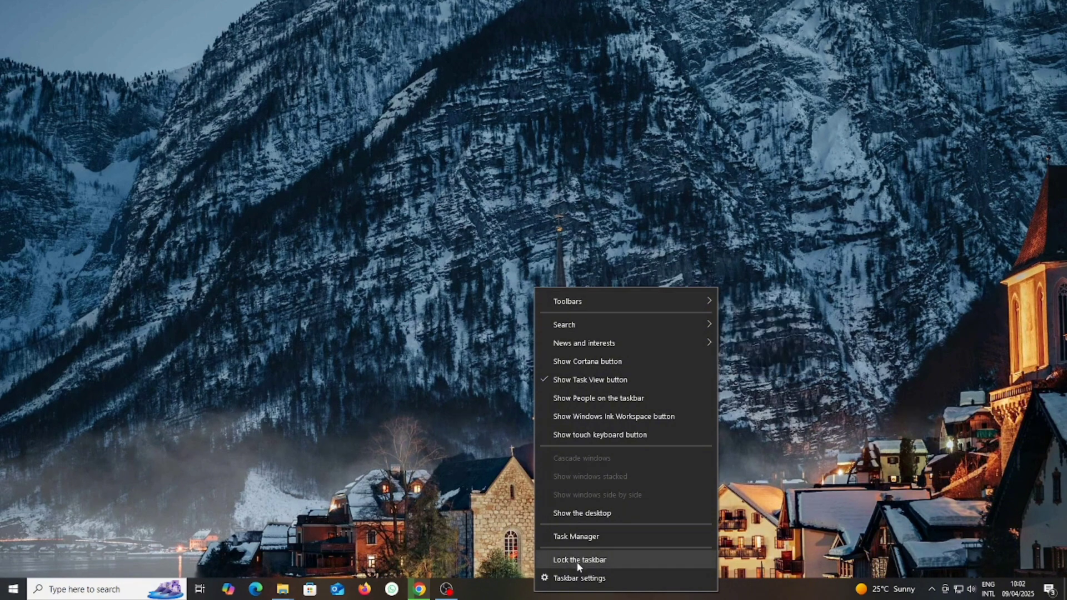
left_click(579, 578)
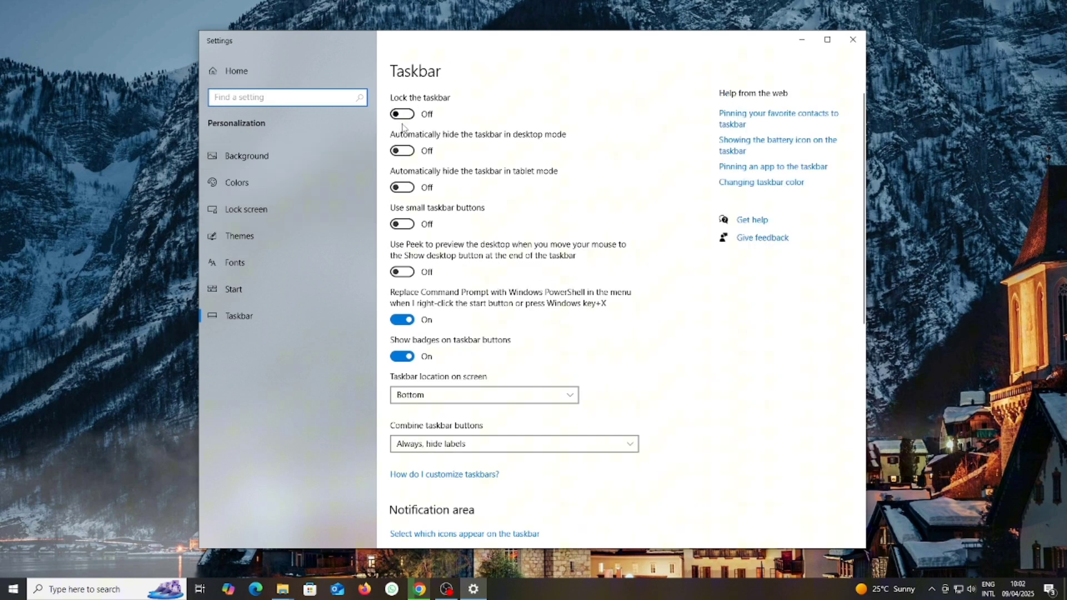
Turn on taskbar auto-hide in desktop mode and small taskbar buttons
left_click(408, 155)
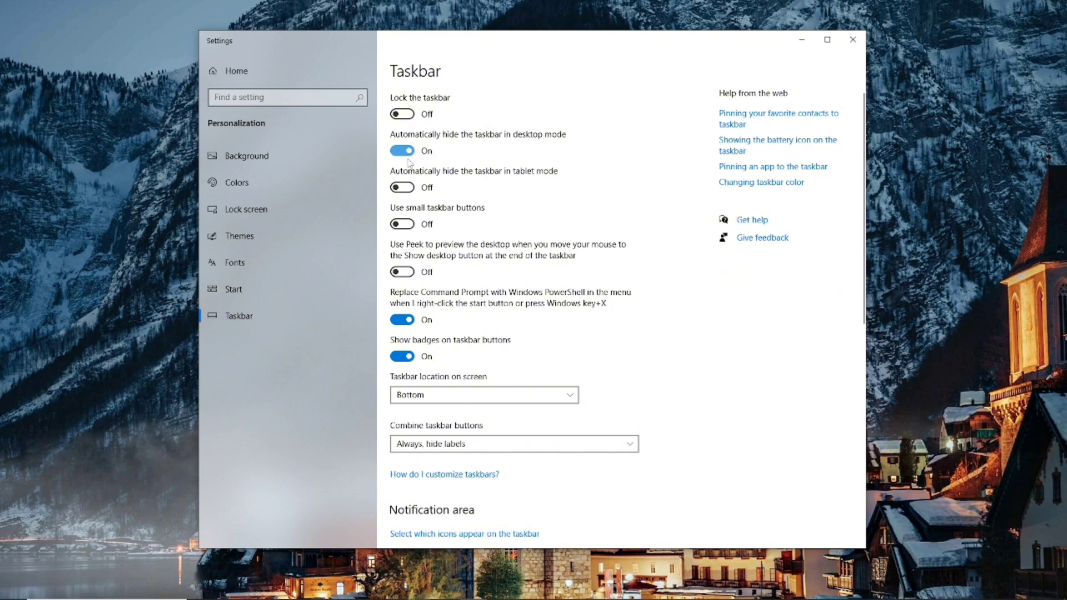
left_click(406, 227)
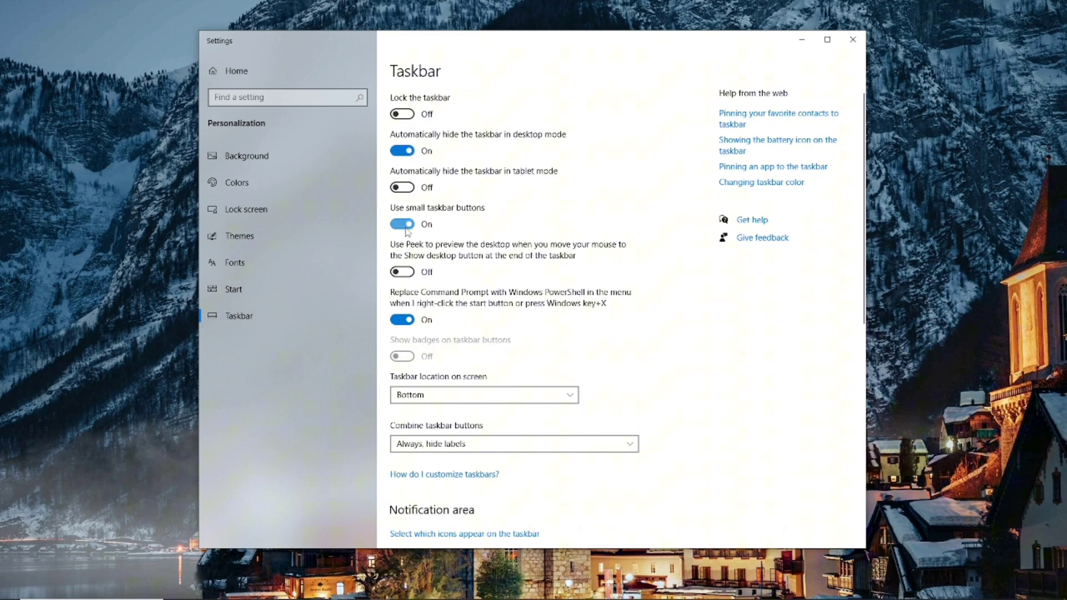
mouse_move(322, 589)
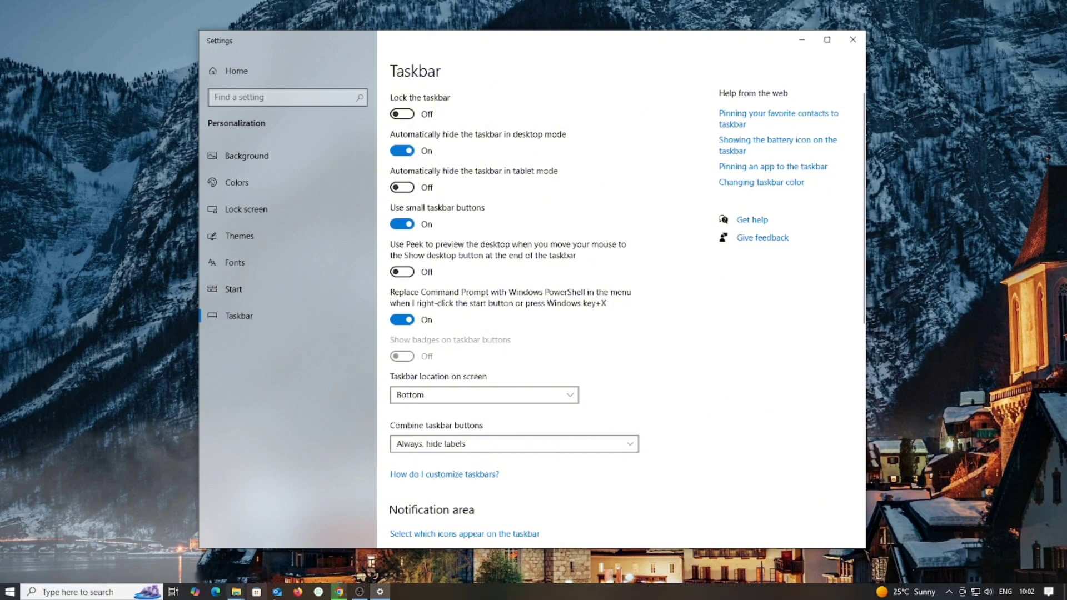
mouse_move(375, 596)
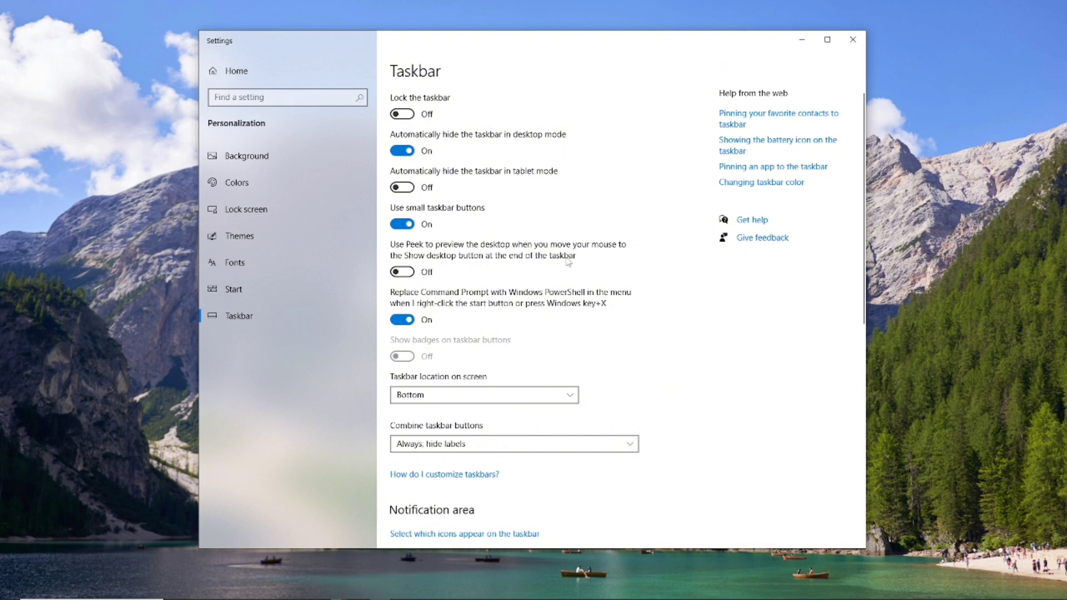
left_click(396, 272)
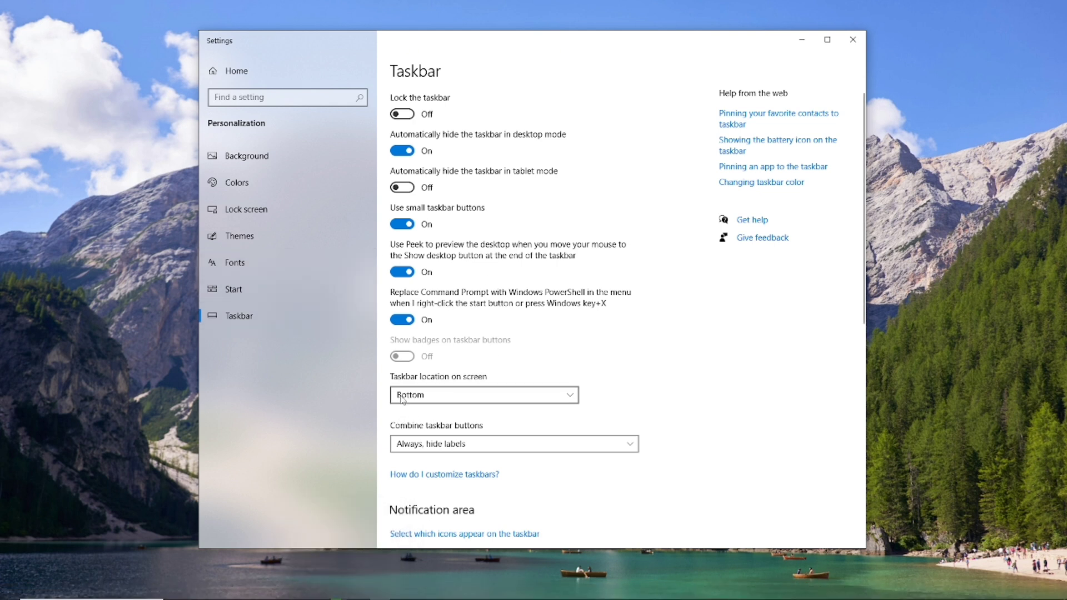
left_click(576, 395)
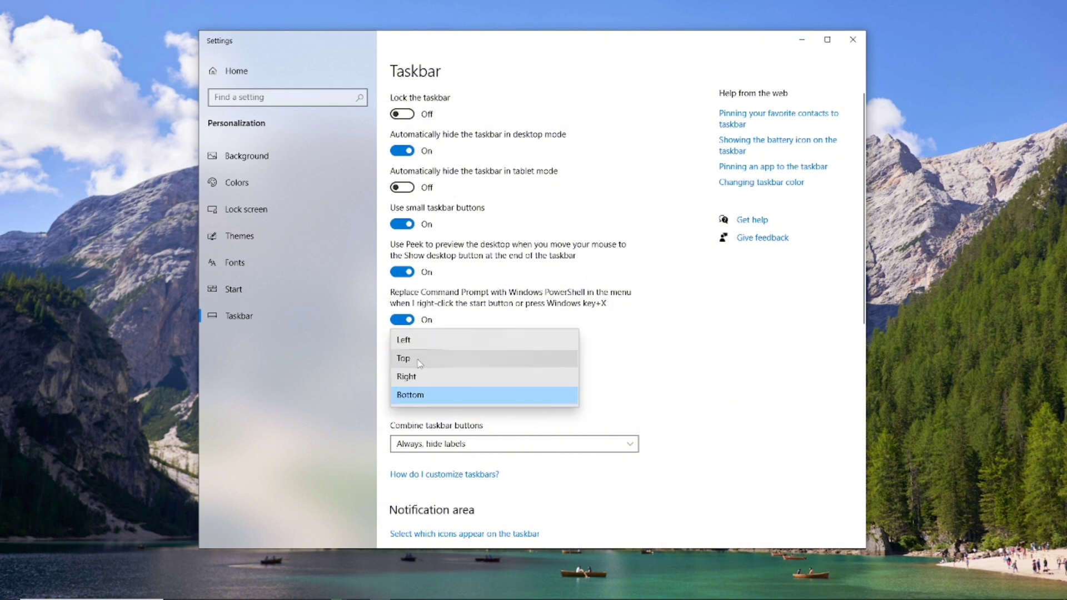
left_click(456, 340)
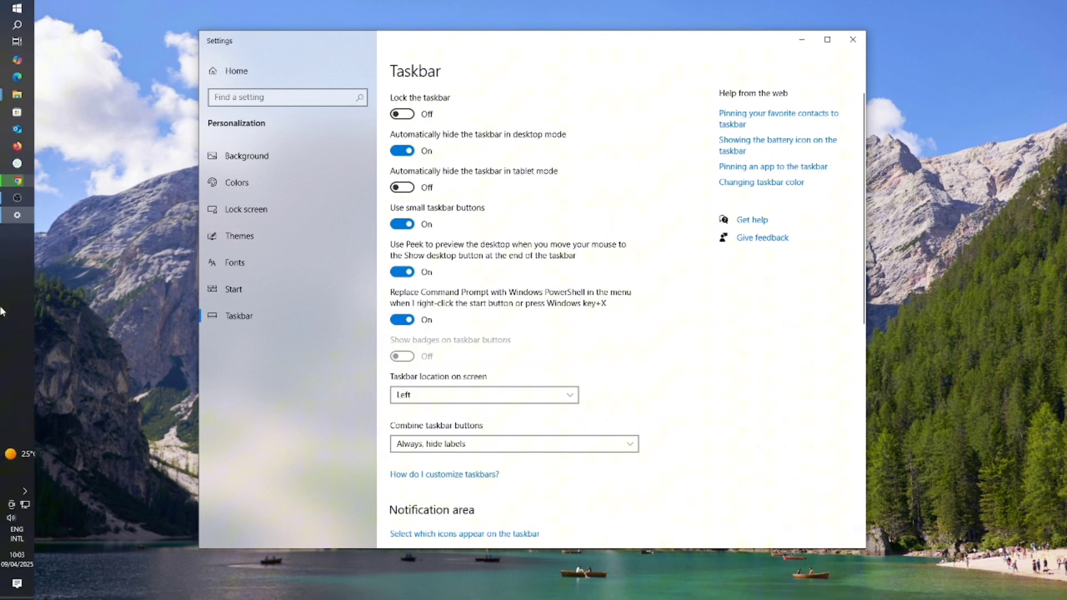
left_click(466, 395)
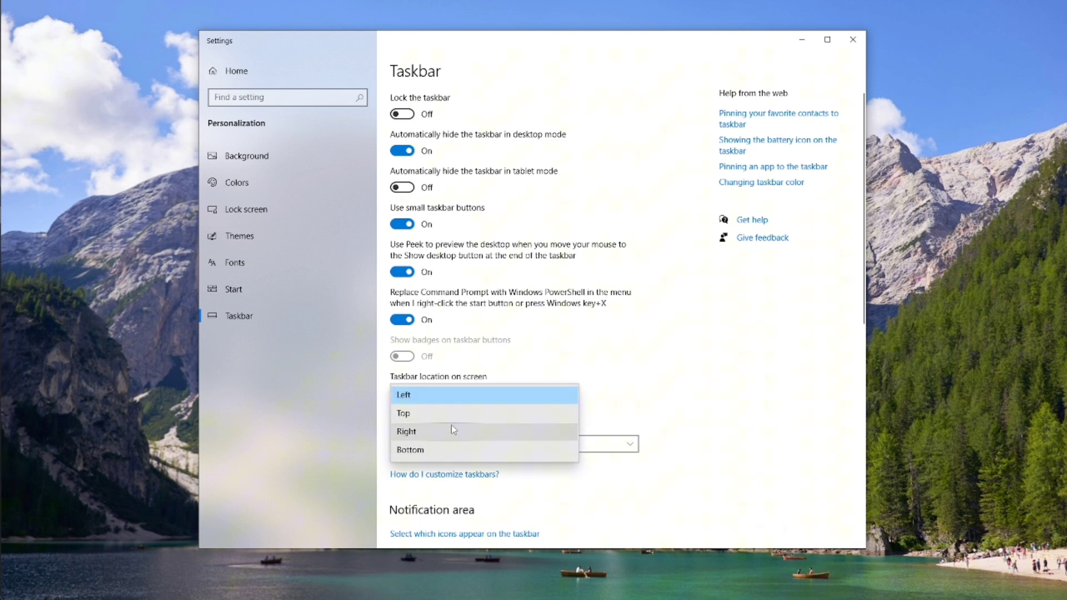
left_click(452, 413)
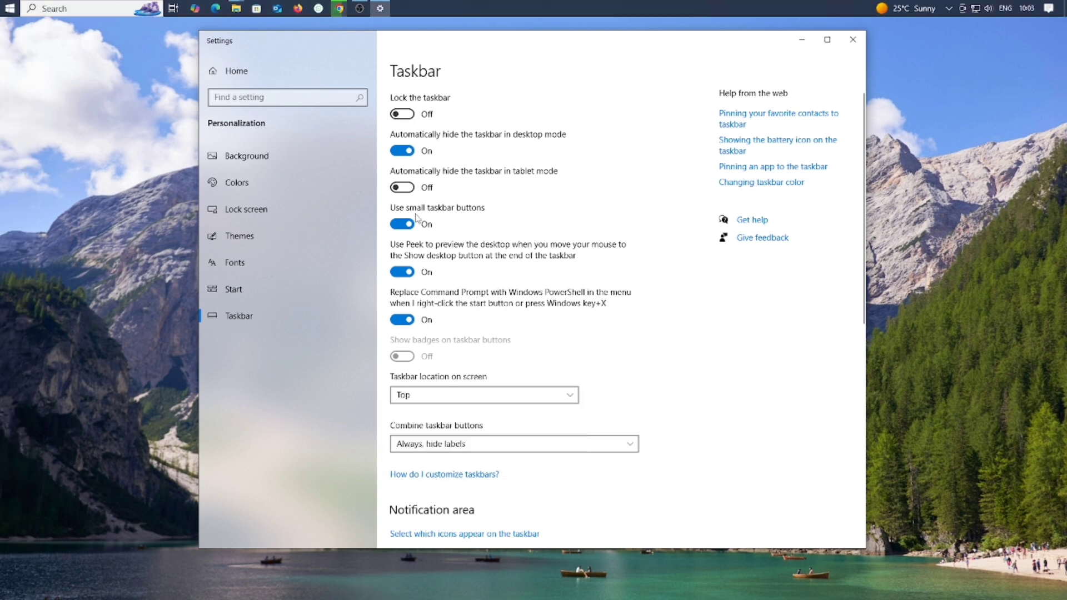
left_click(445, 395)
left_click(420, 433)
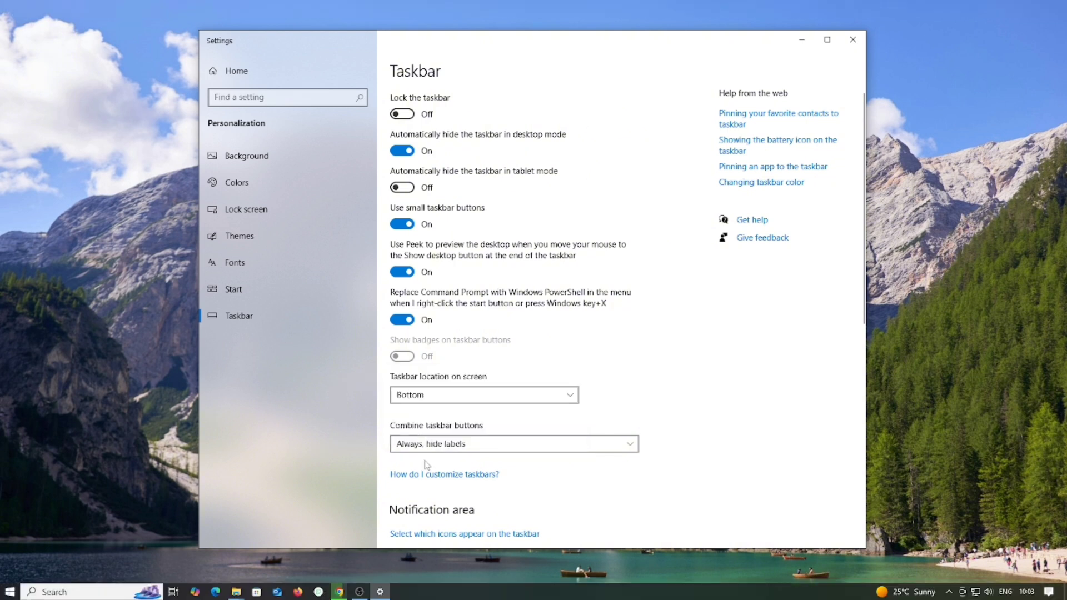
left_click(489, 443)
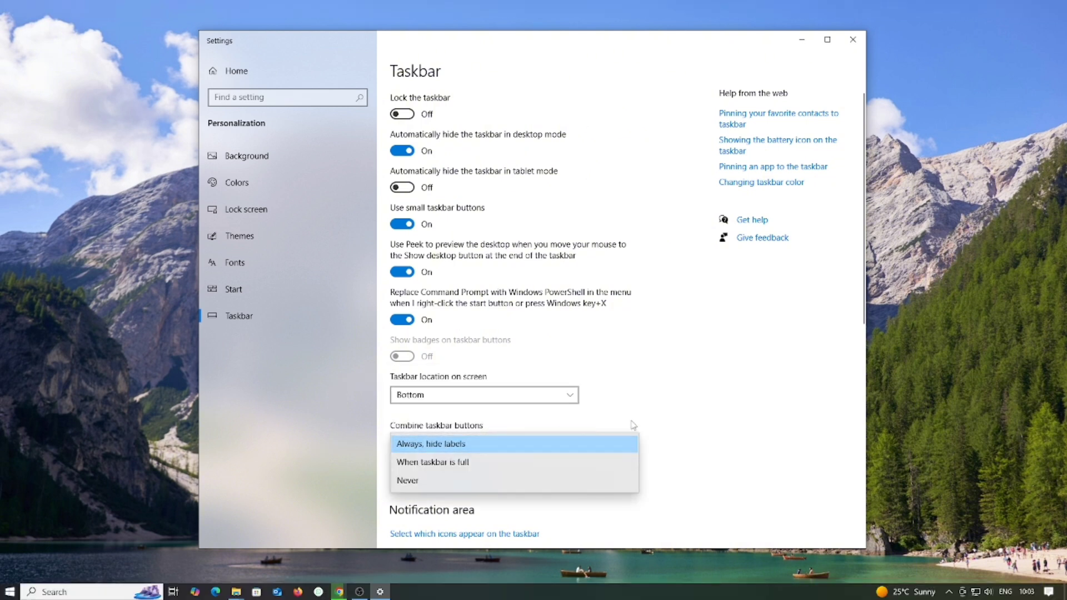
left_click(655, 421)
scroll(566, 460, "down", 4)
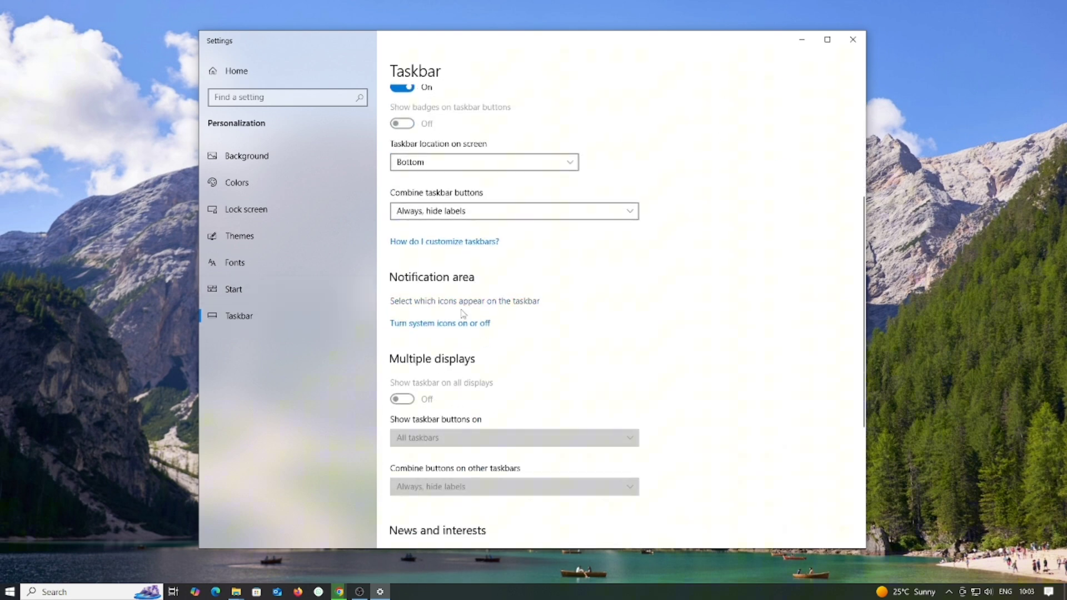
scroll(489, 350, "down", 4)
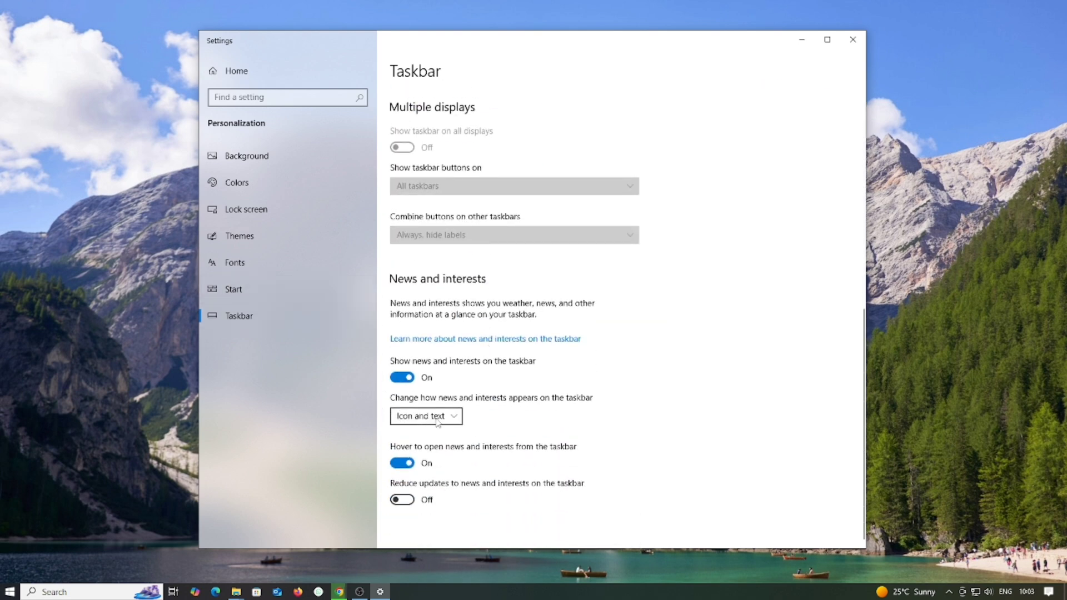
left_click(447, 417)
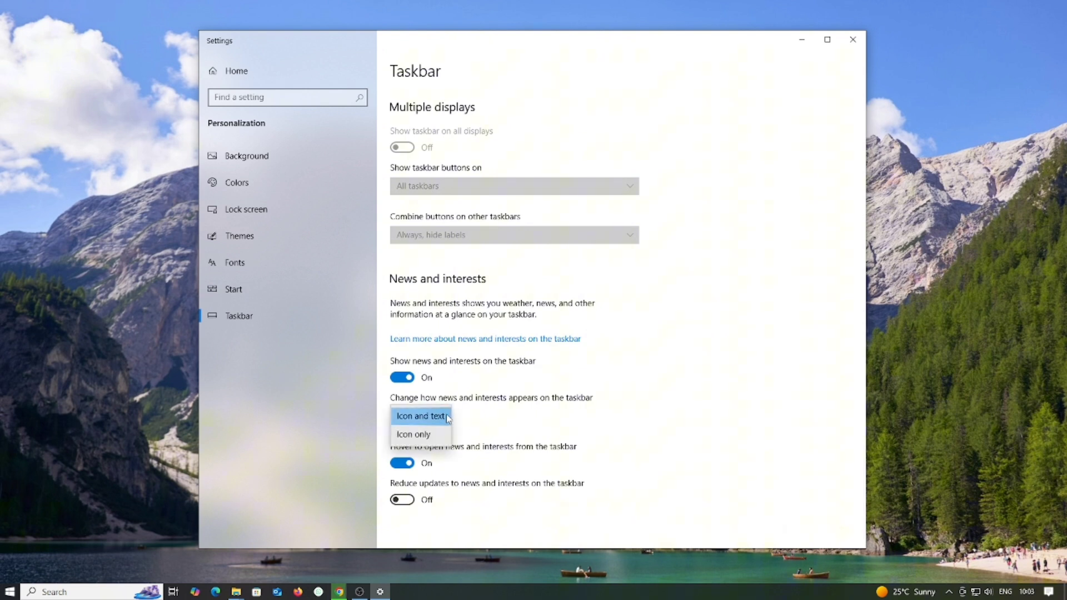
left_click(426, 439)
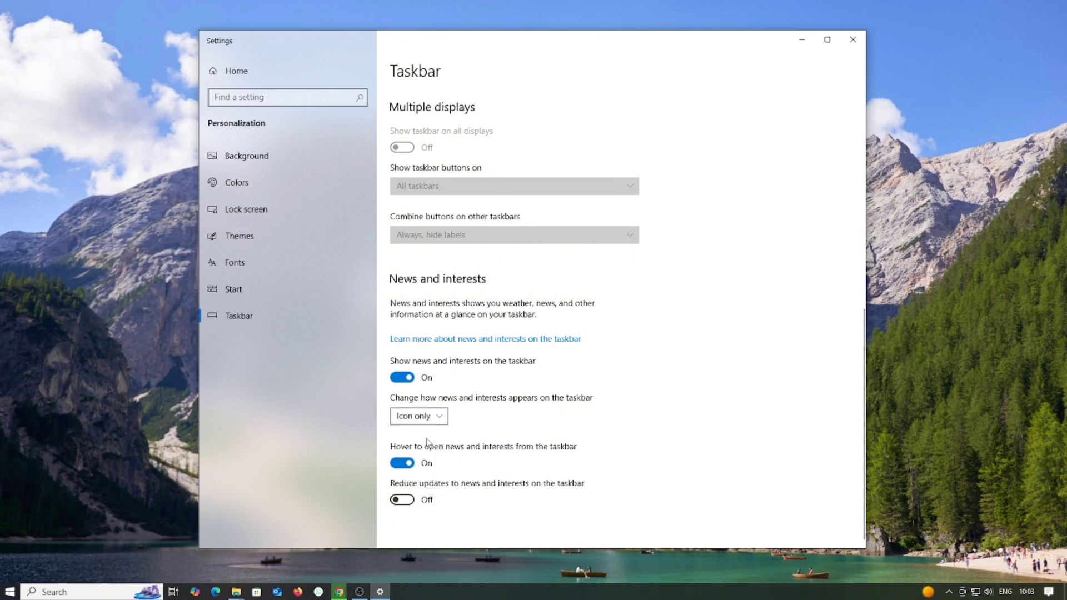
left_click(422, 416)
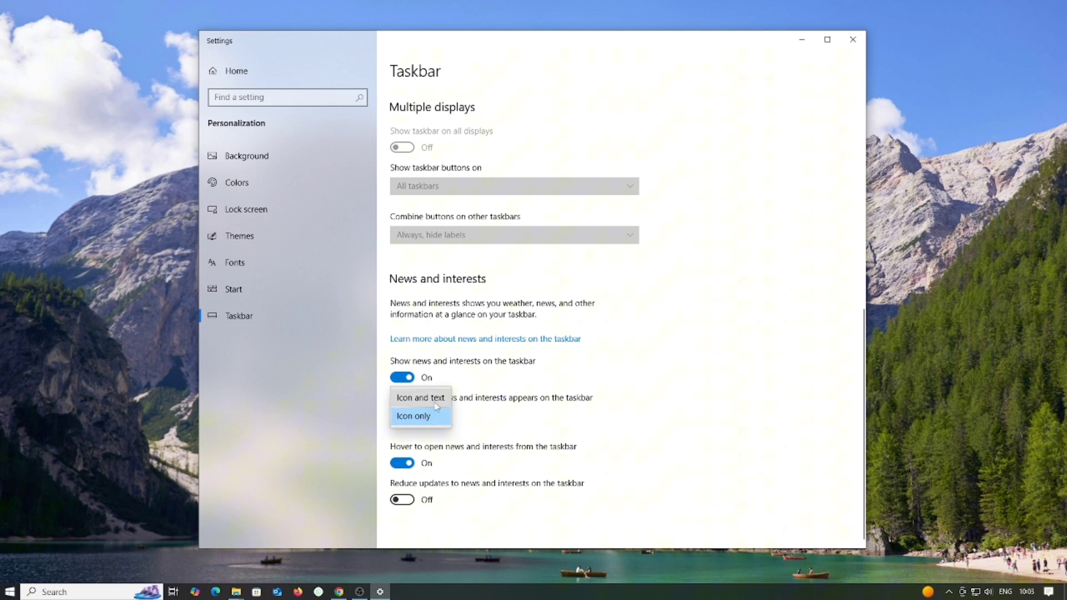
left_click(435, 400)
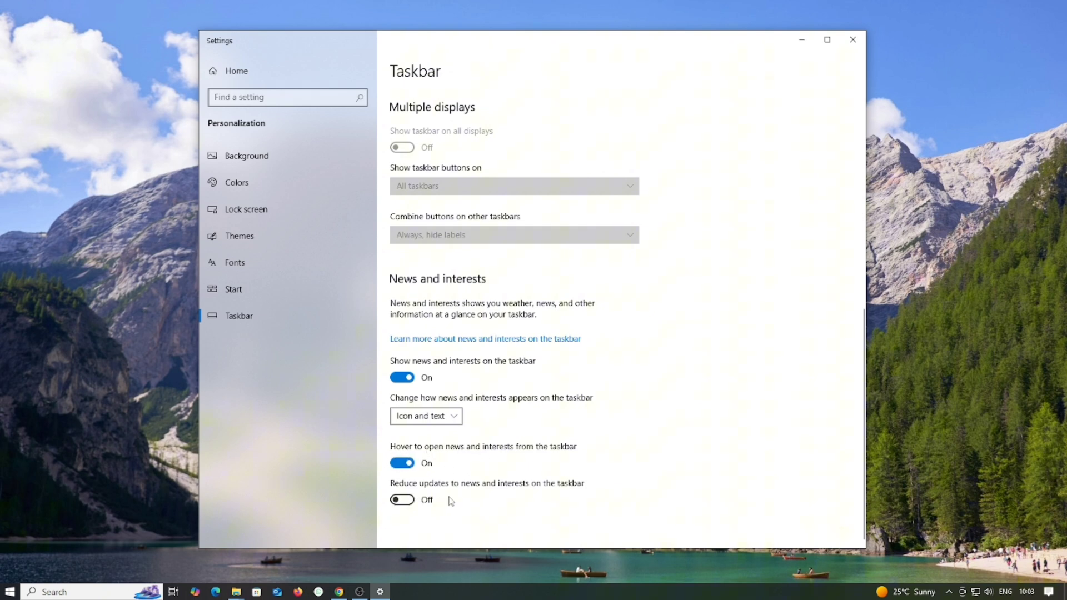
scroll(543, 433, "up", 10)
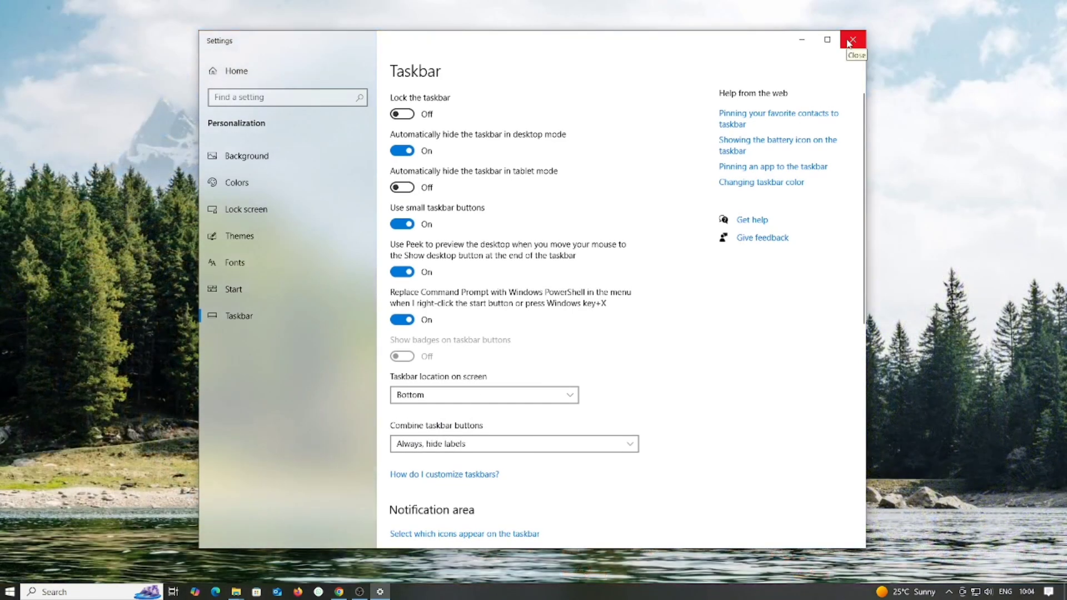
Close Settings, show the Rainmeter-4.5.21 download in Downloads, and launch the installer
left_click(848, 43)
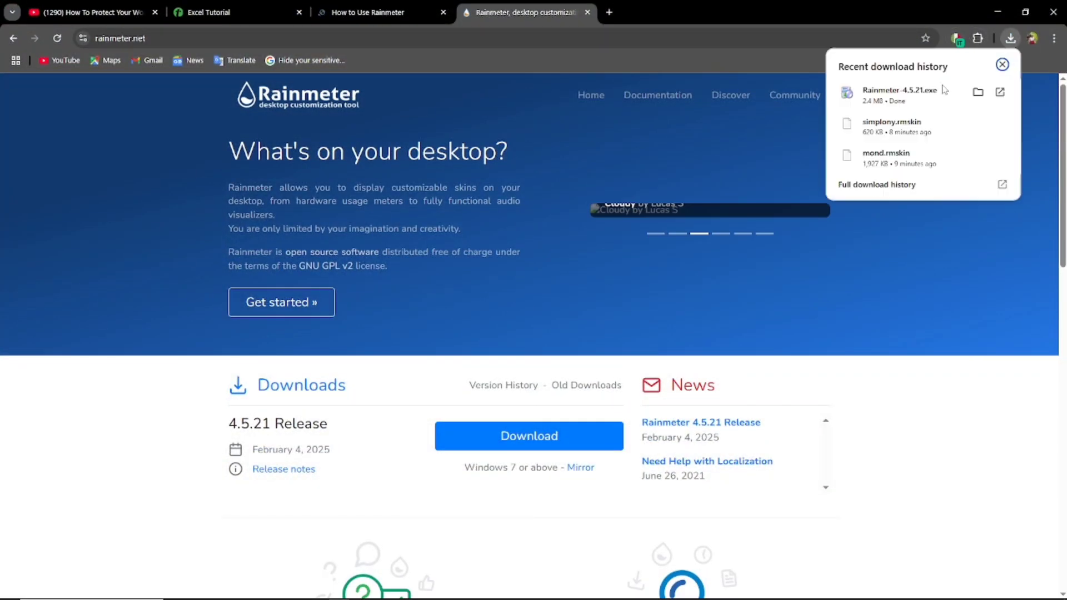
left_click(977, 92)
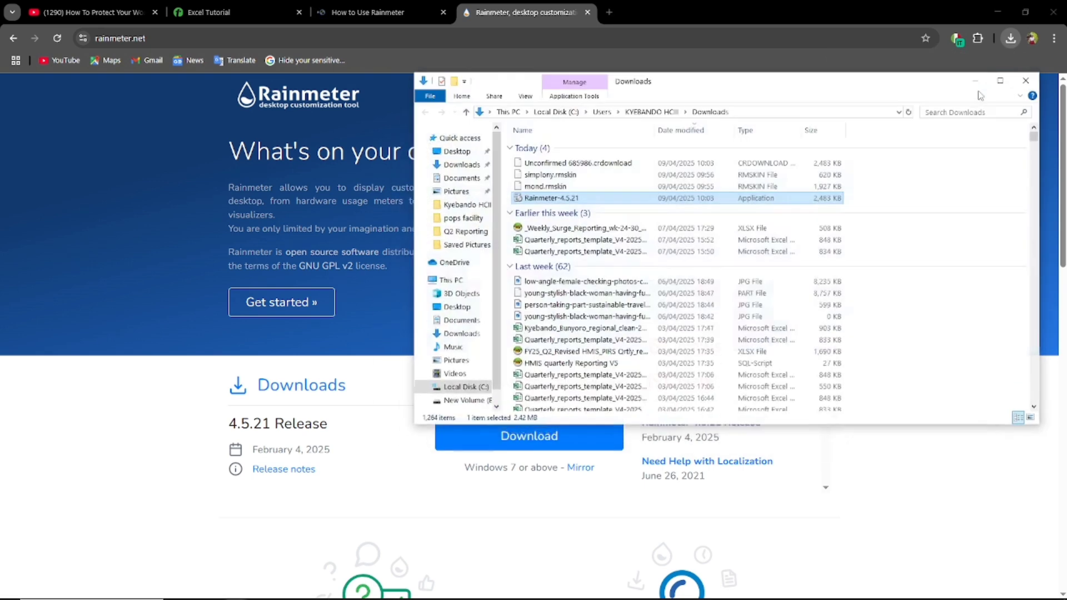
double_click(629, 205)
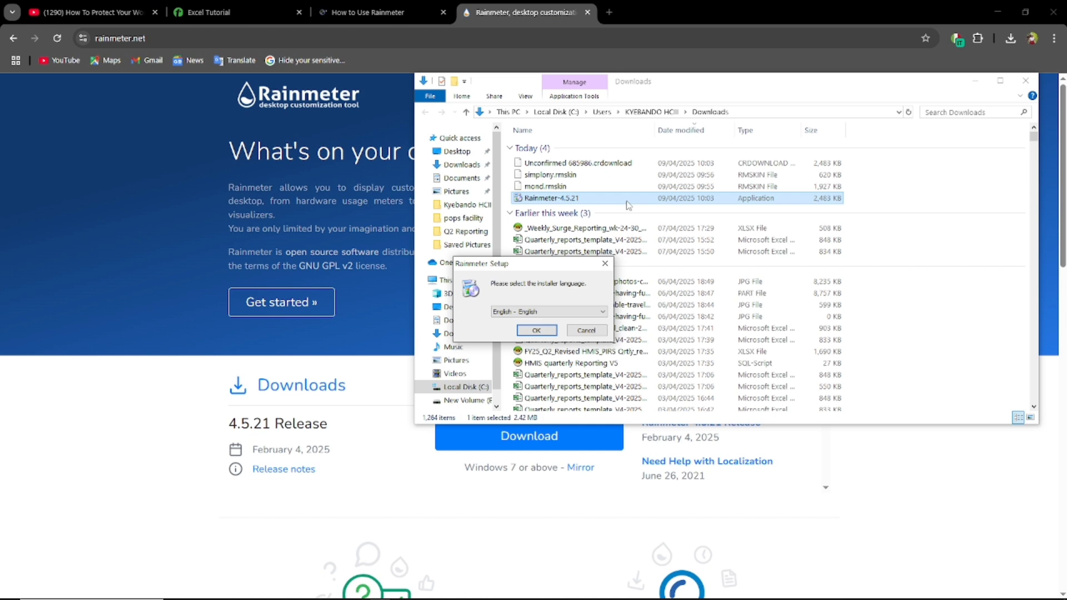
Install Rainmeter in English with the Standard installation and finish with Rainmeter running
left_click(534, 332)
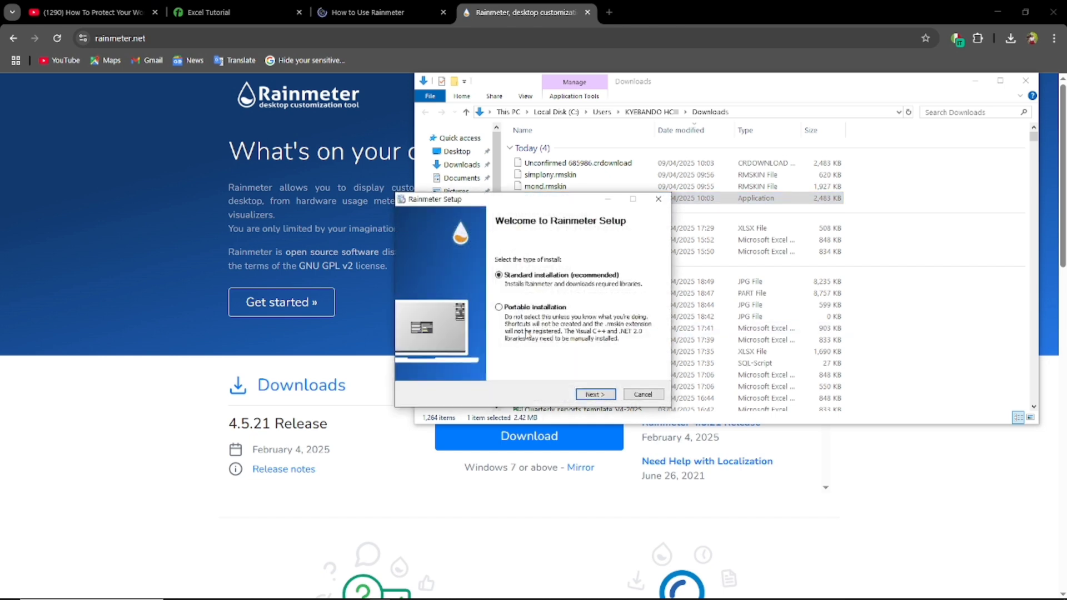
left_click(593, 394)
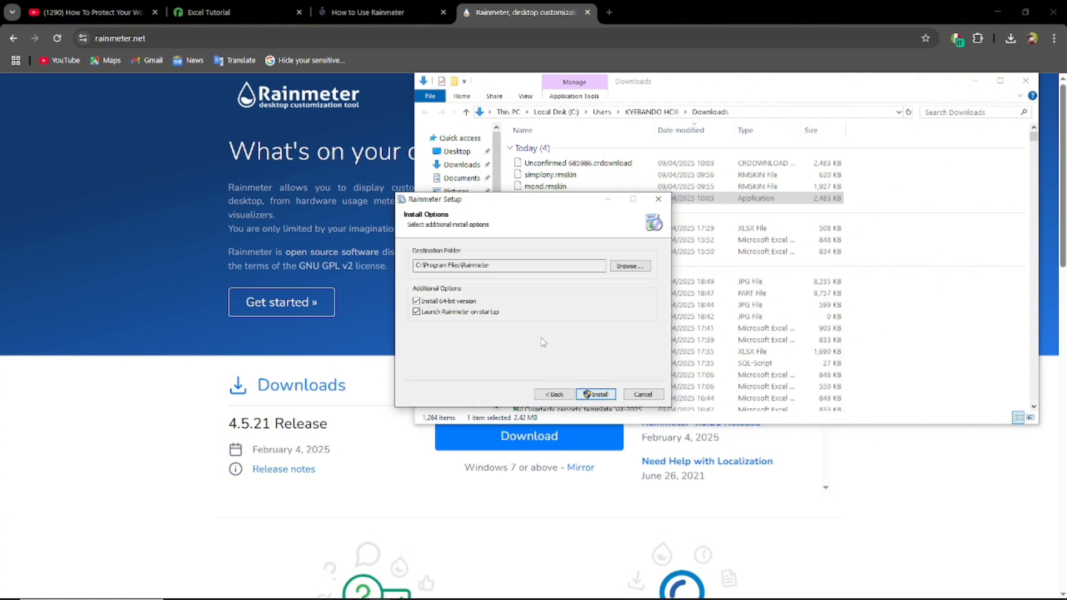
left_click(591, 395)
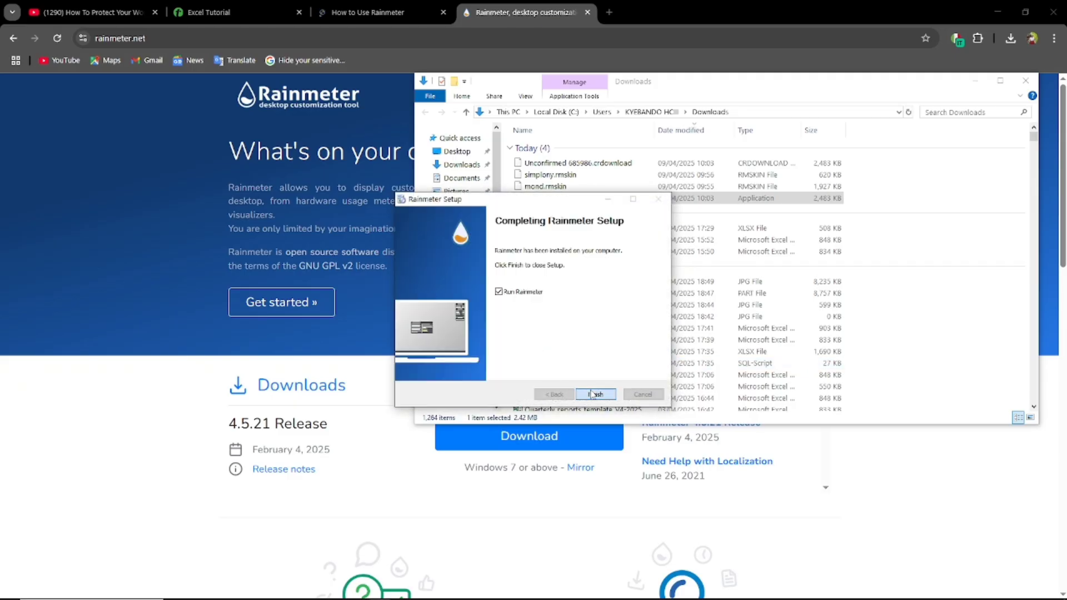
left_click(592, 393)
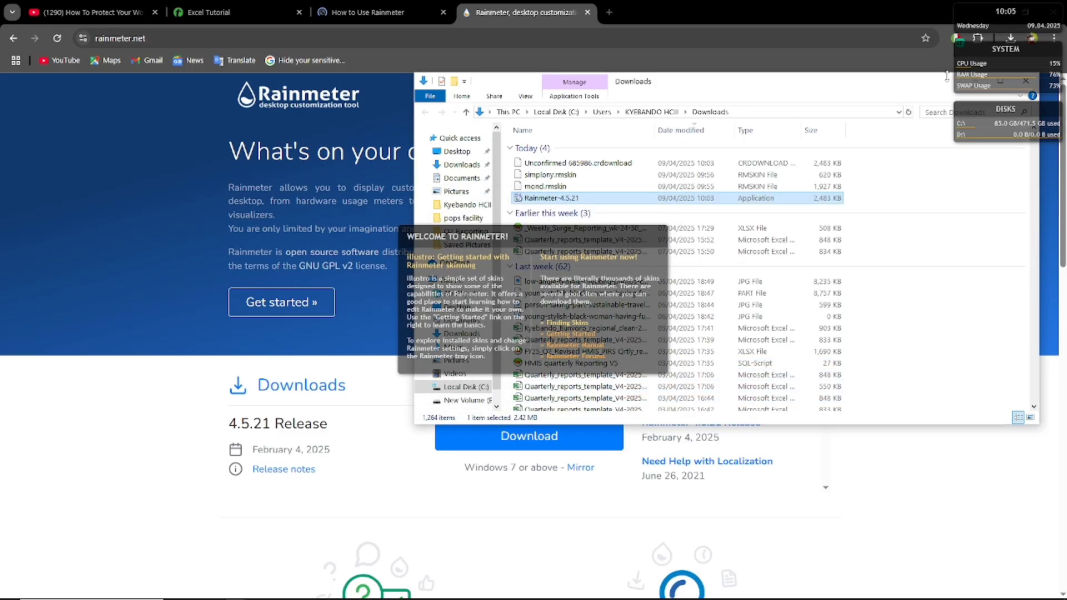
Minimize File Explorer and Chrome to reveal the bare desktop
left_click(908, 92)
left_click(975, 81)
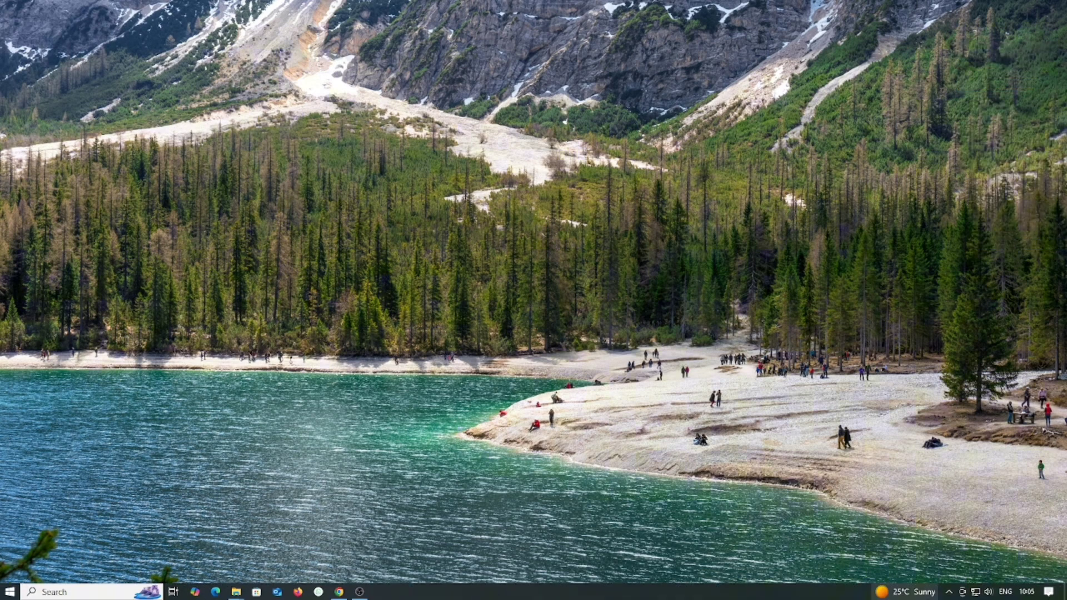
Open Manage Rainmeter from the tray and expand illustro > Clock to show Clock.ini
left_click(949, 592)
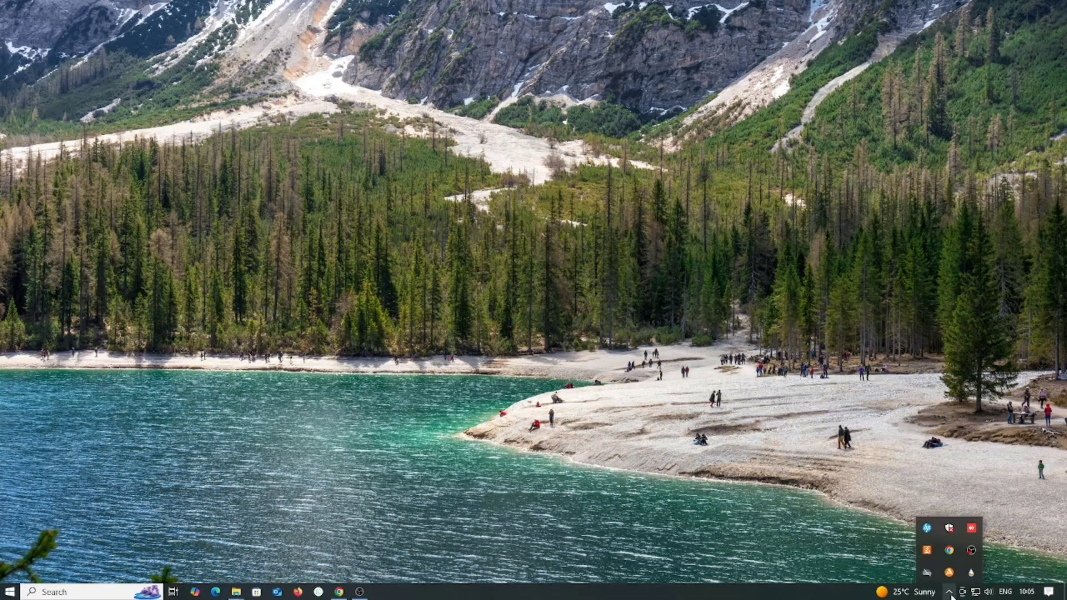
left_click(970, 569)
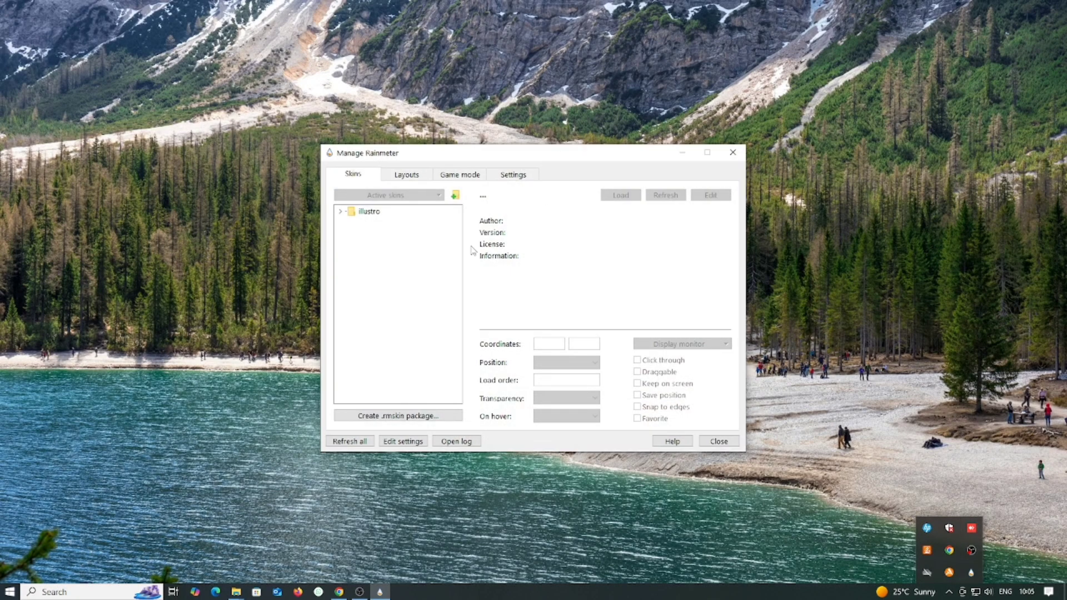
left_click(341, 213)
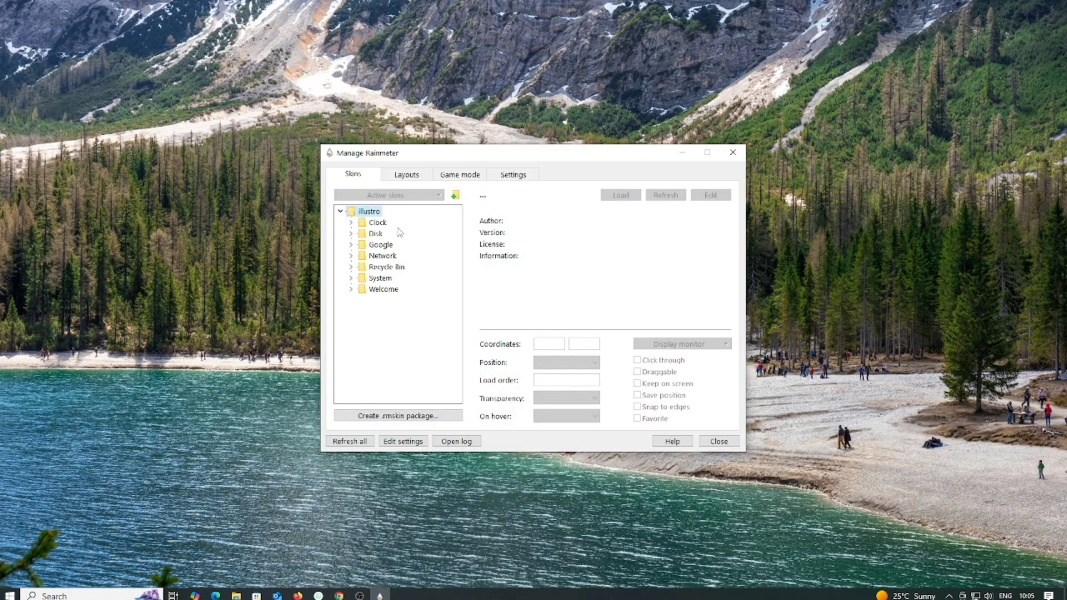
left_click(361, 224)
left_click(351, 224)
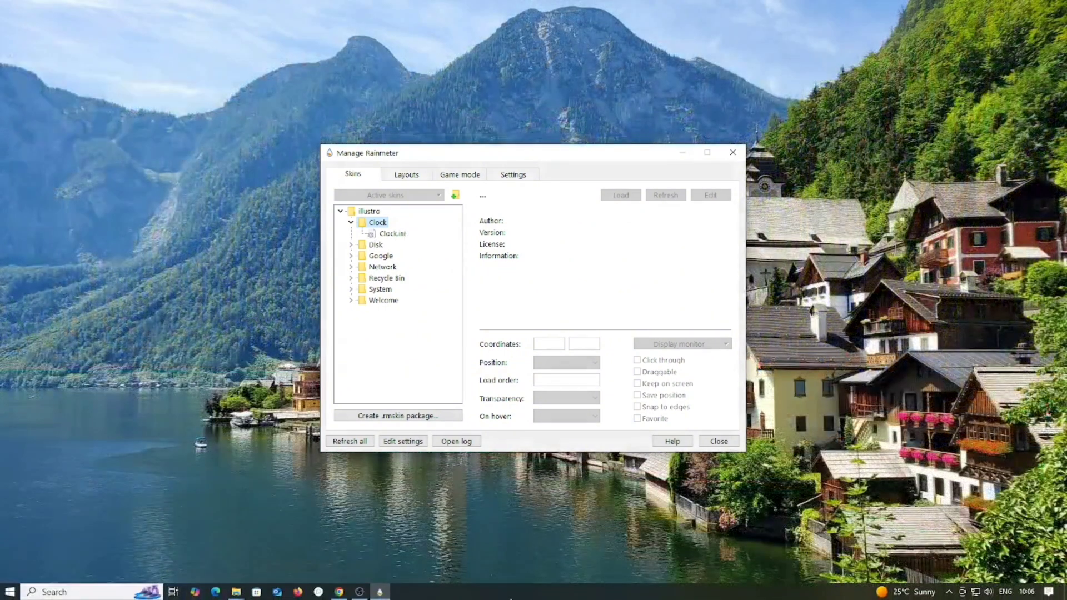
Return Chrome to the rainmeter download results and open the visualskins.com Rainmeter Skins site
left_click(339, 591)
key("alt+Left")
scroll(521, 285, "down", 4)
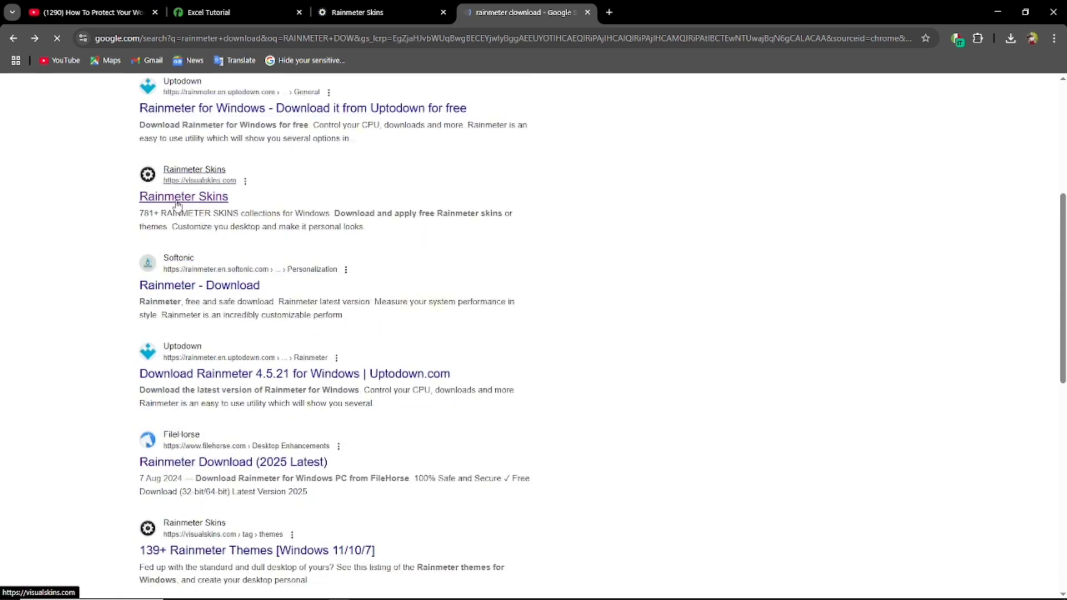
left_click(177, 205)
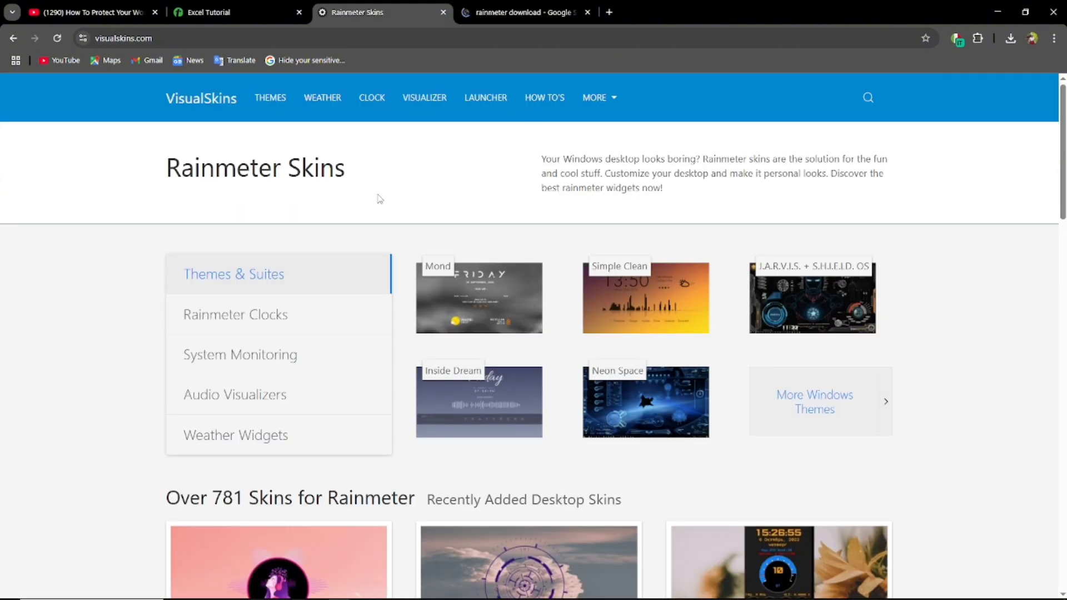
scroll(536, 198, "down", 2)
scroll(537, 198, "down", 20)
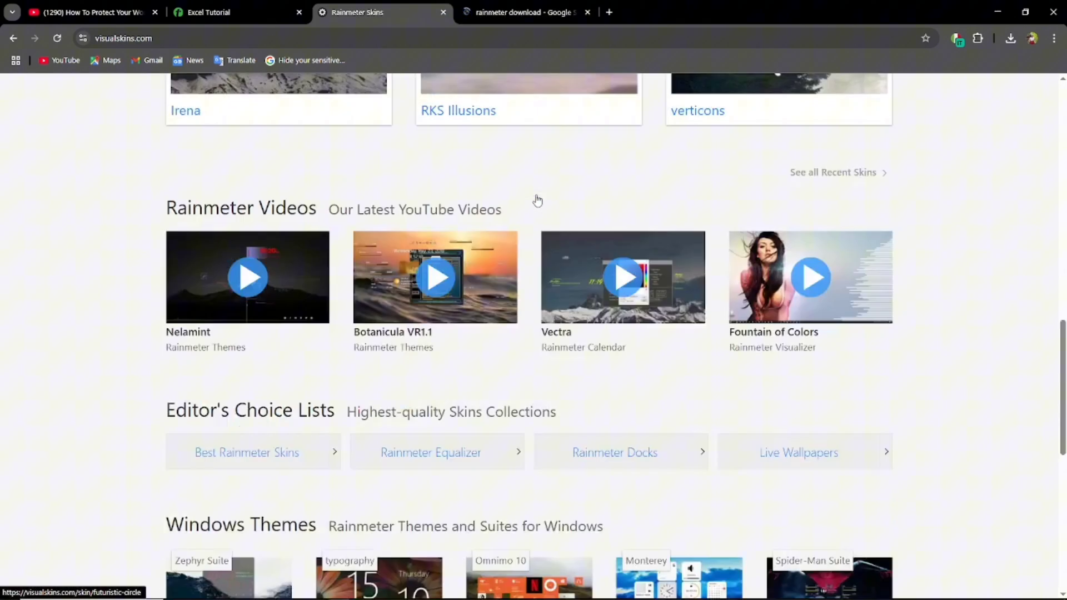
scroll(536, 200, "up", 20)
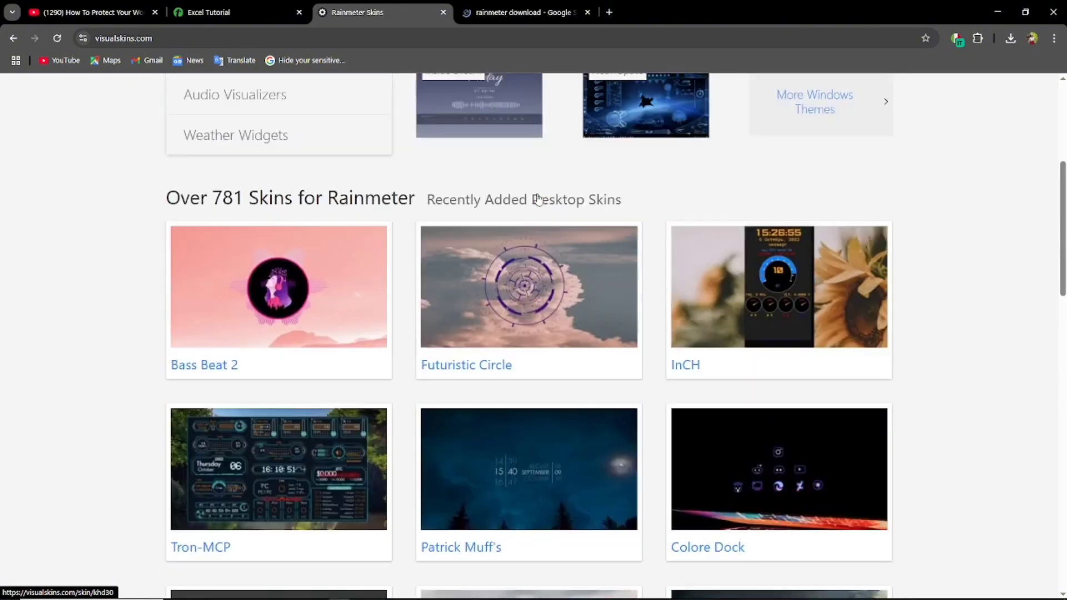
scroll(537, 199, "up", 3)
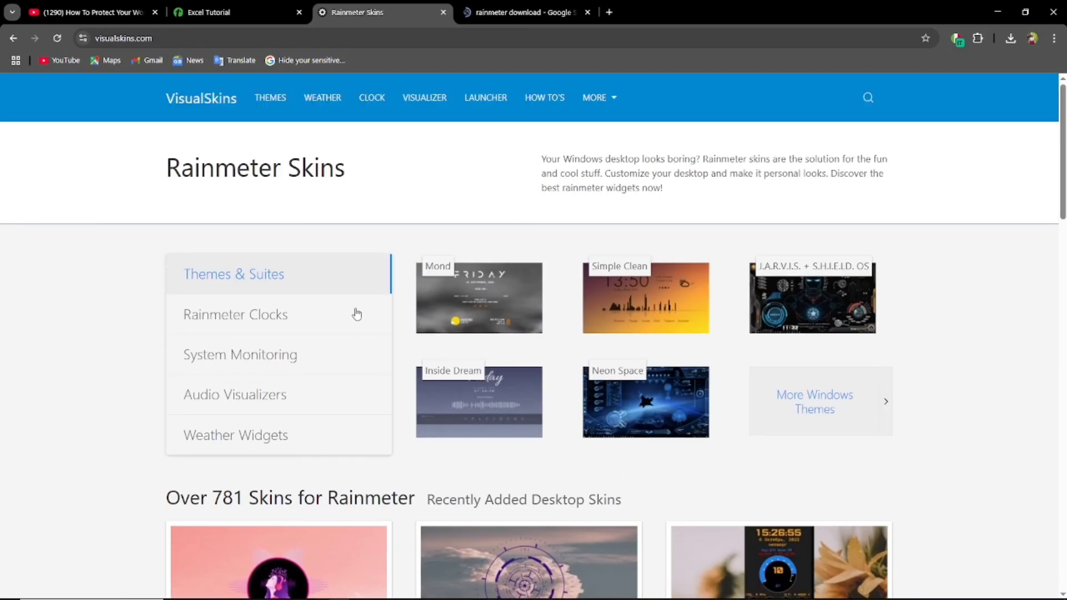
Download the Mond theme as mond (1).rmskin and go back to the VisualSkins home page
left_click(471, 293)
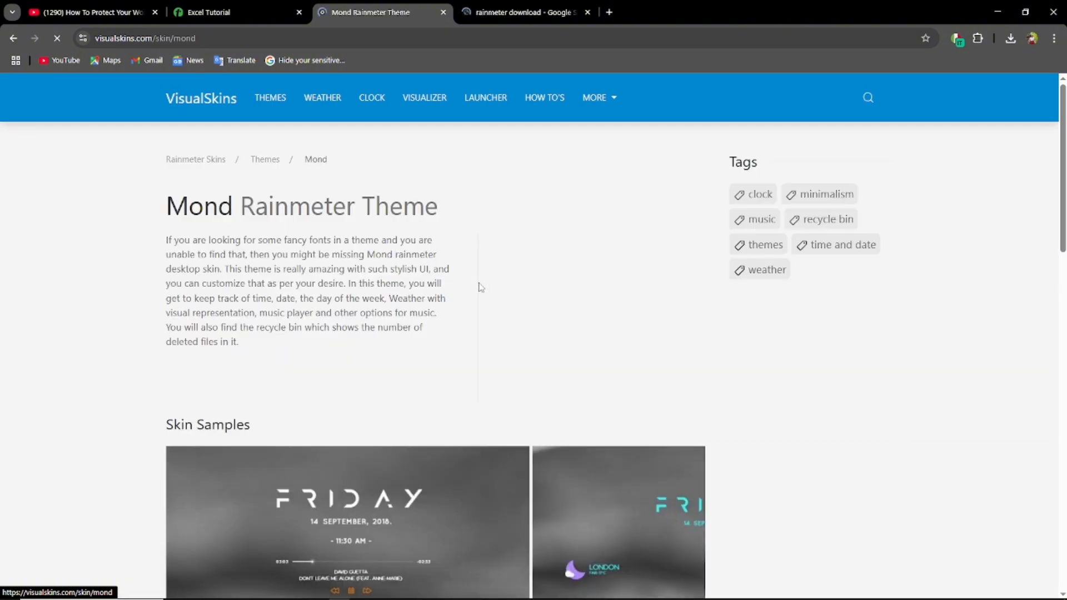
scroll(645, 416, "down", 12)
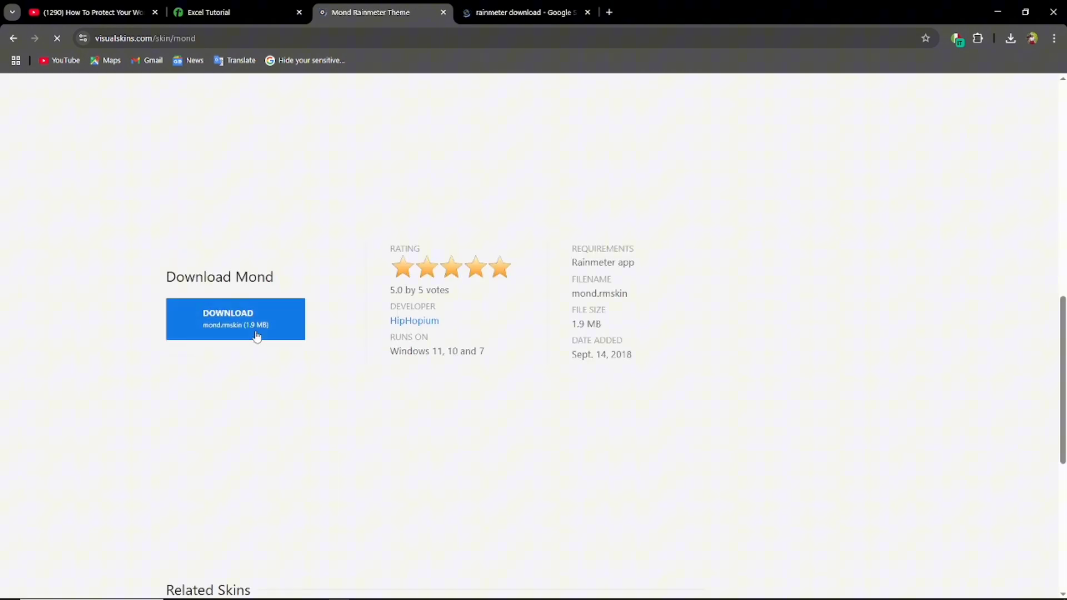
left_click(256, 336)
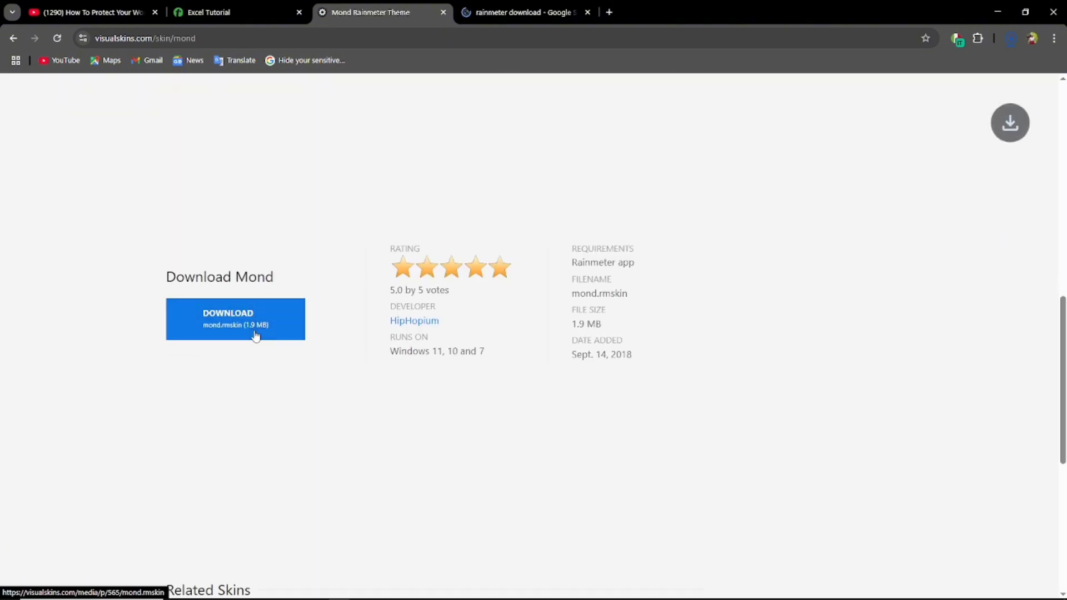
left_click(1011, 40)
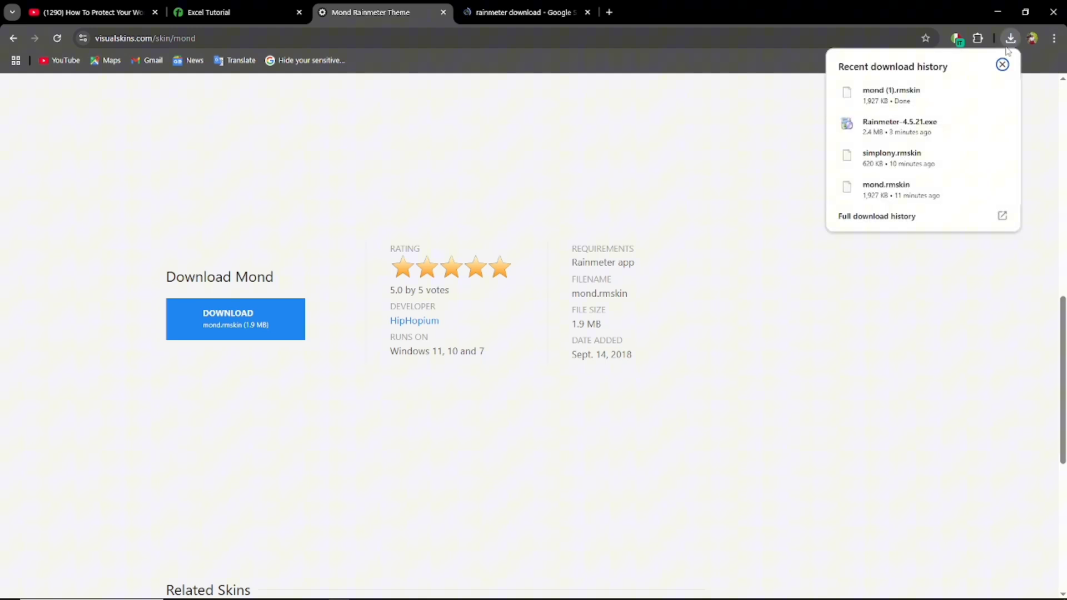
scroll(397, 186, "up", 10)
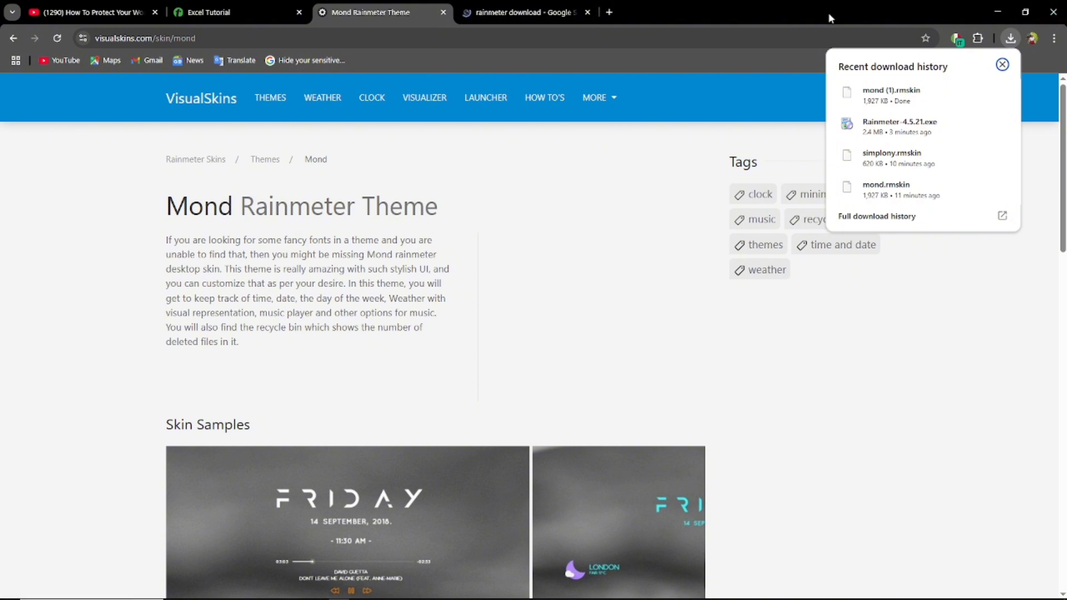
left_click(13, 39)
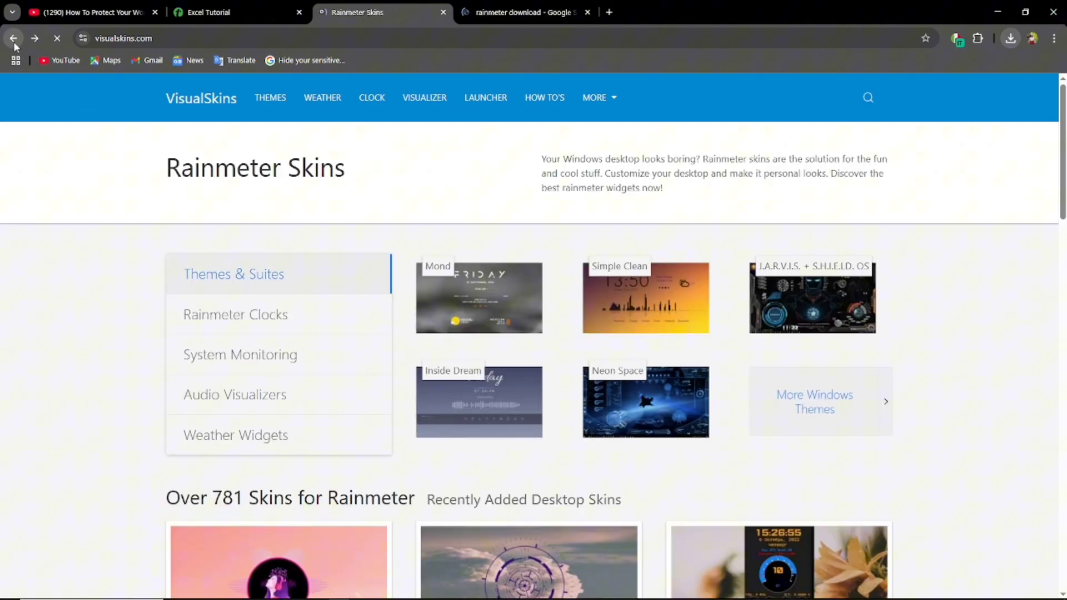
mouse_move(244, 319)
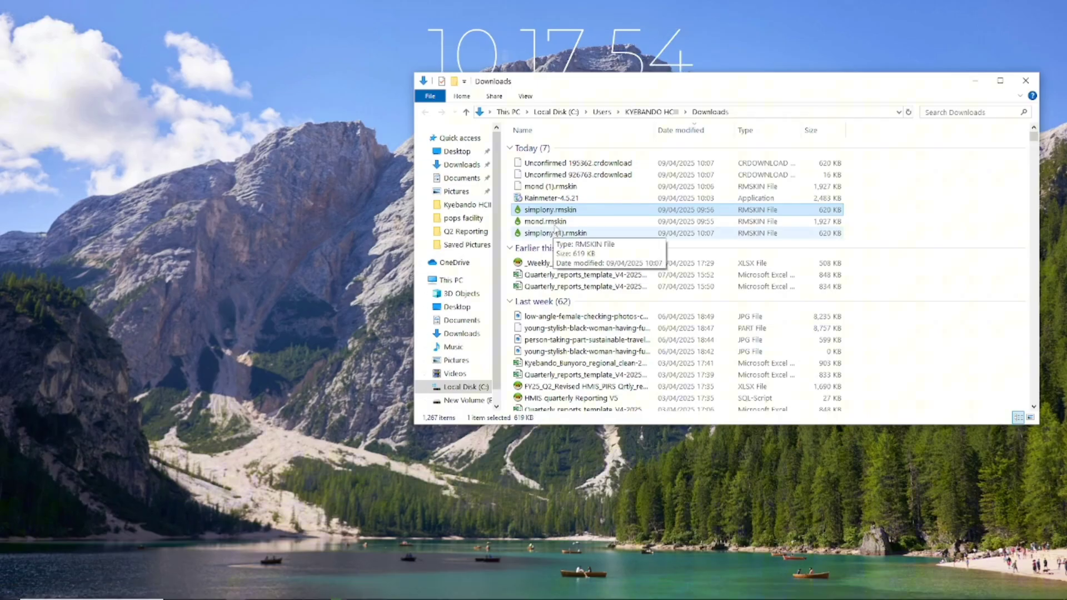
Install mond.rmskin from Downloads with its included layout applied
double_click(564, 222)
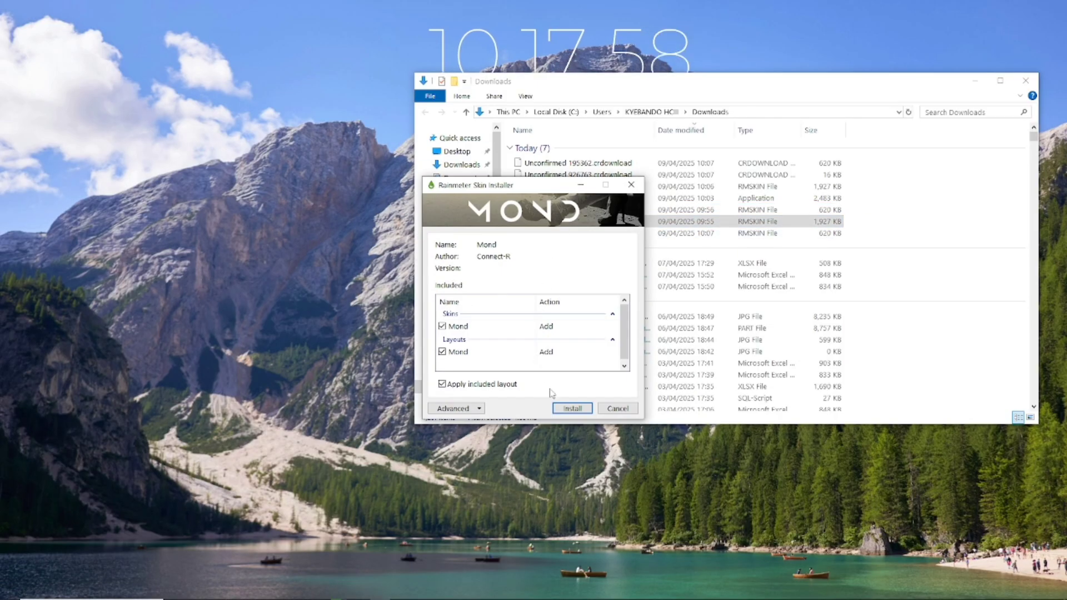
left_click(563, 408)
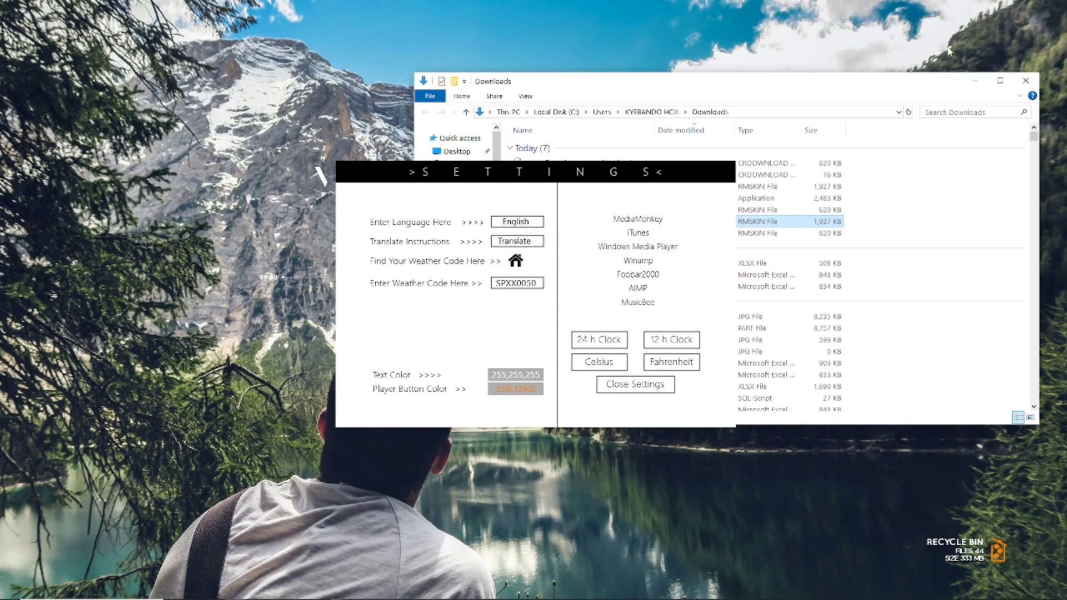
Minimize the Downloads window, nudge the WEDNESDAY clock right and down, and move Settings upper left
left_click(975, 80)
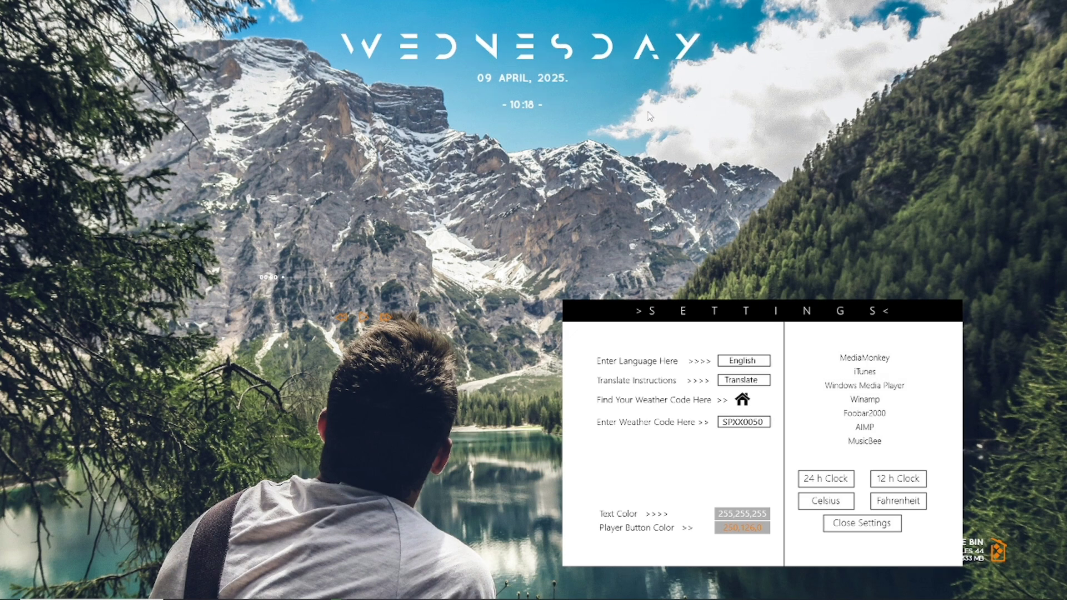
left_click_drag(657, 116, 689, 120)
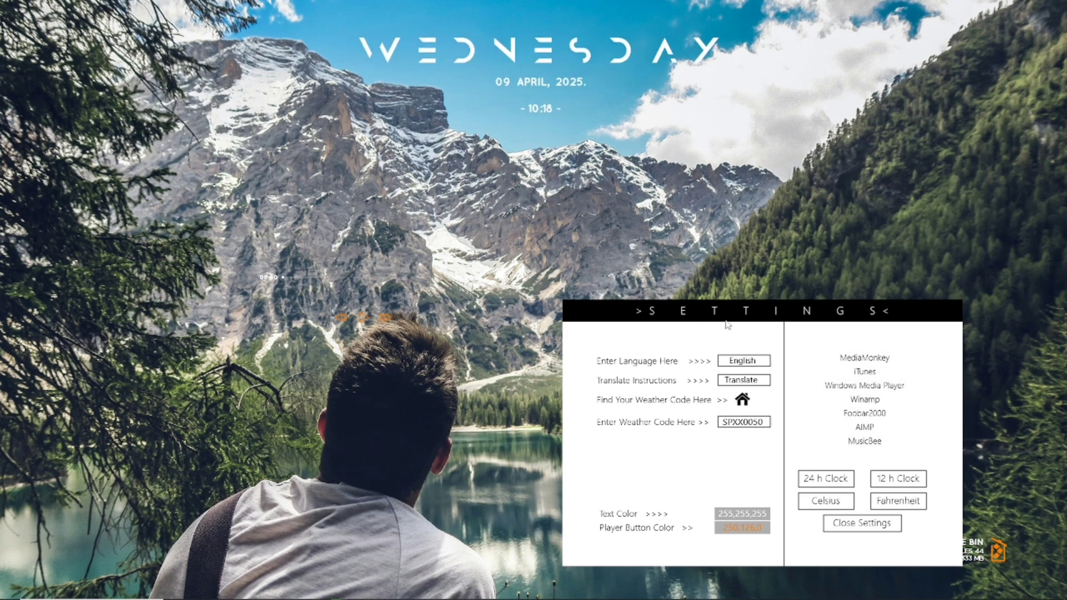
left_click_drag(599, 314, 136, 166)
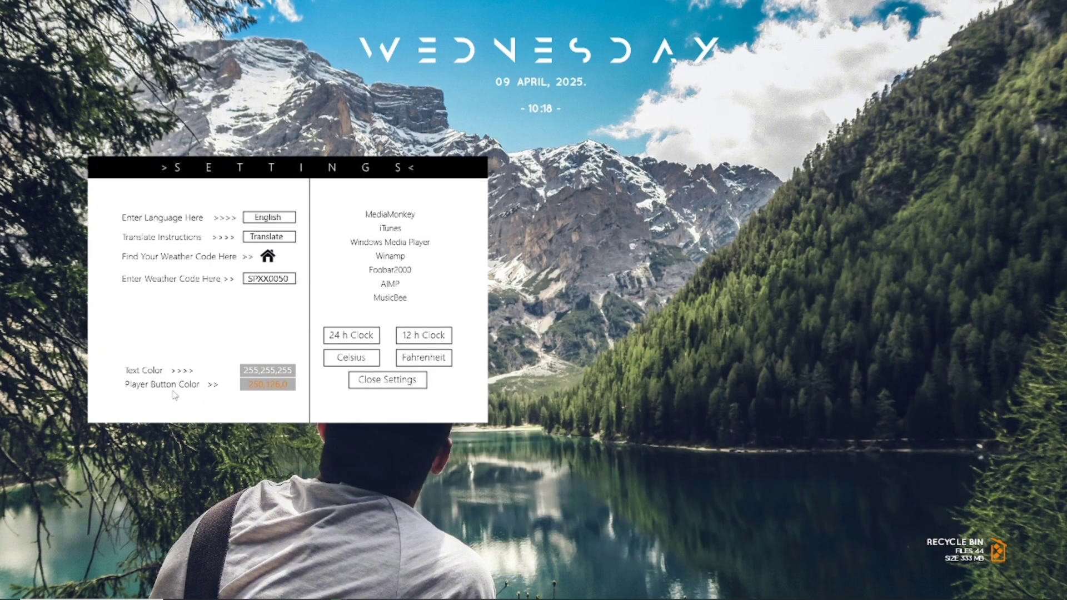
Pick a new Mond text colour (245,233,127) in the RainRGB picker and apply it
left_click(267, 371)
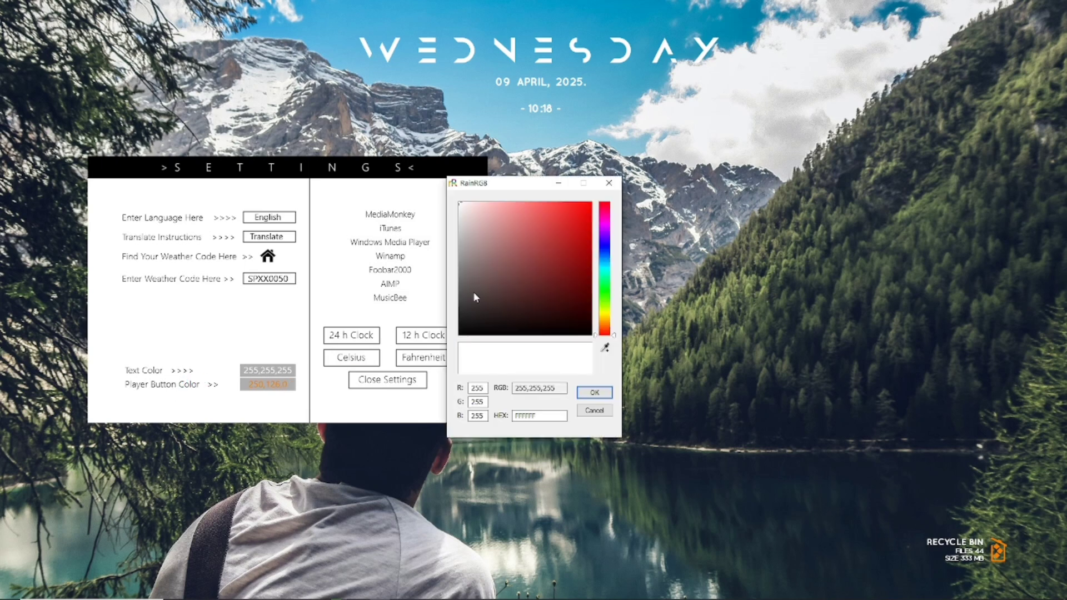
left_click(579, 211)
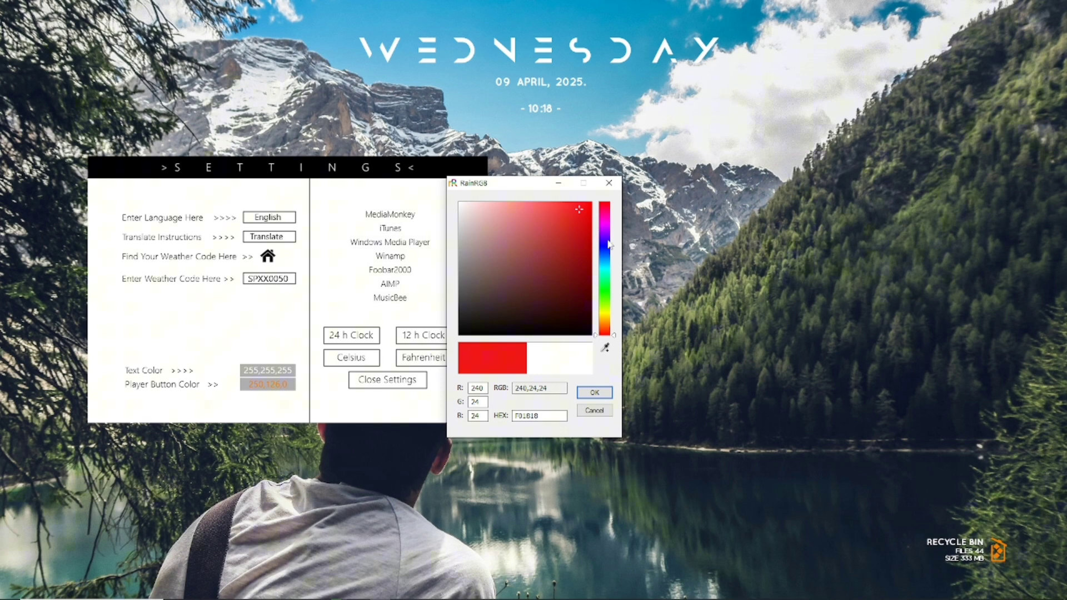
left_click(610, 271)
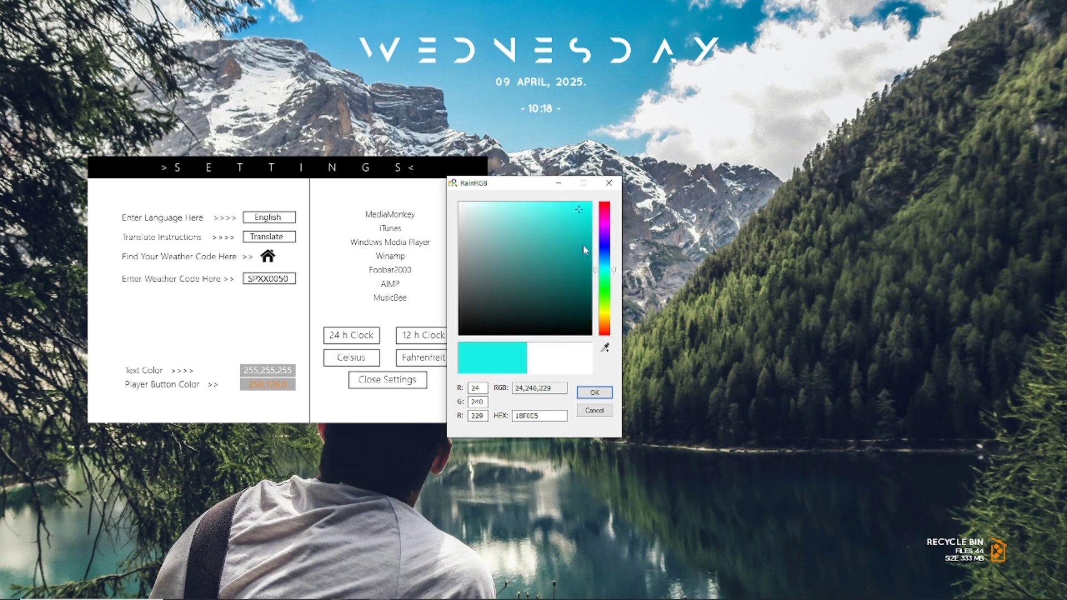
left_click(525, 217)
left_click(542, 239)
left_click(522, 209)
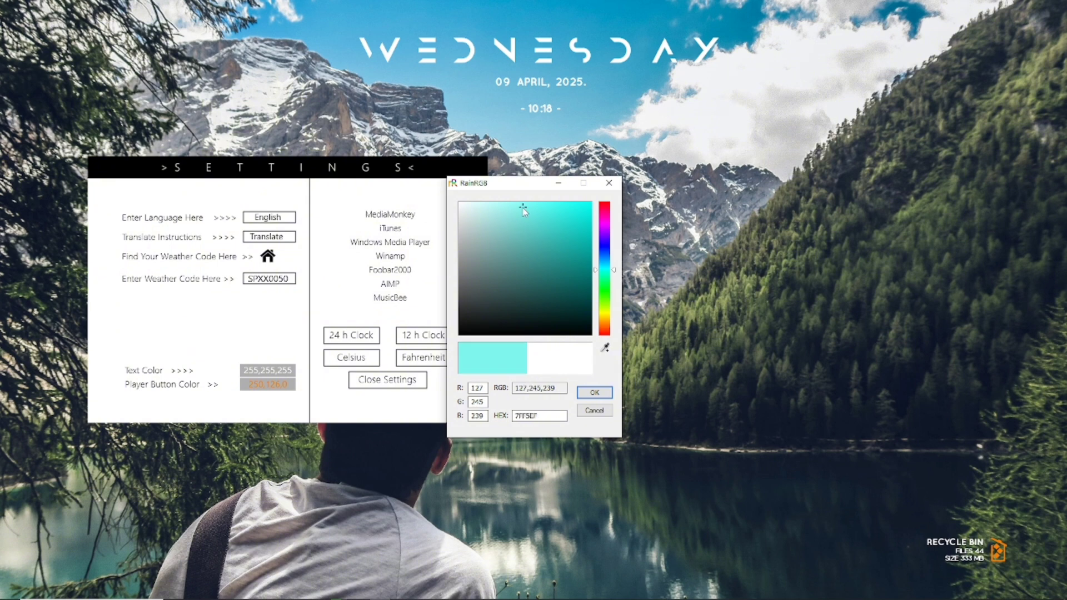
left_click(588, 391)
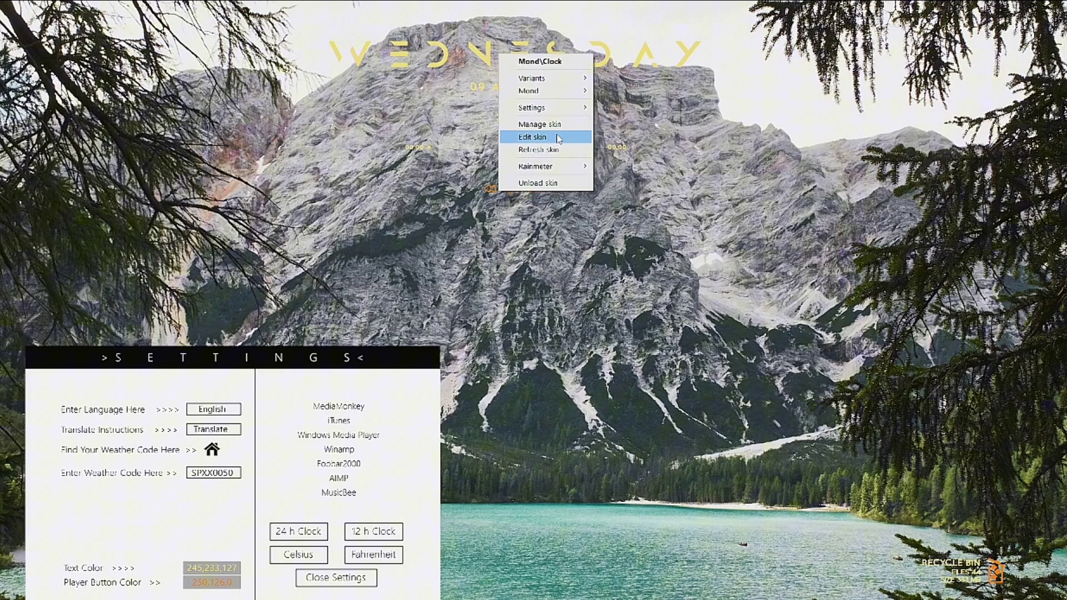
left_click(558, 137)
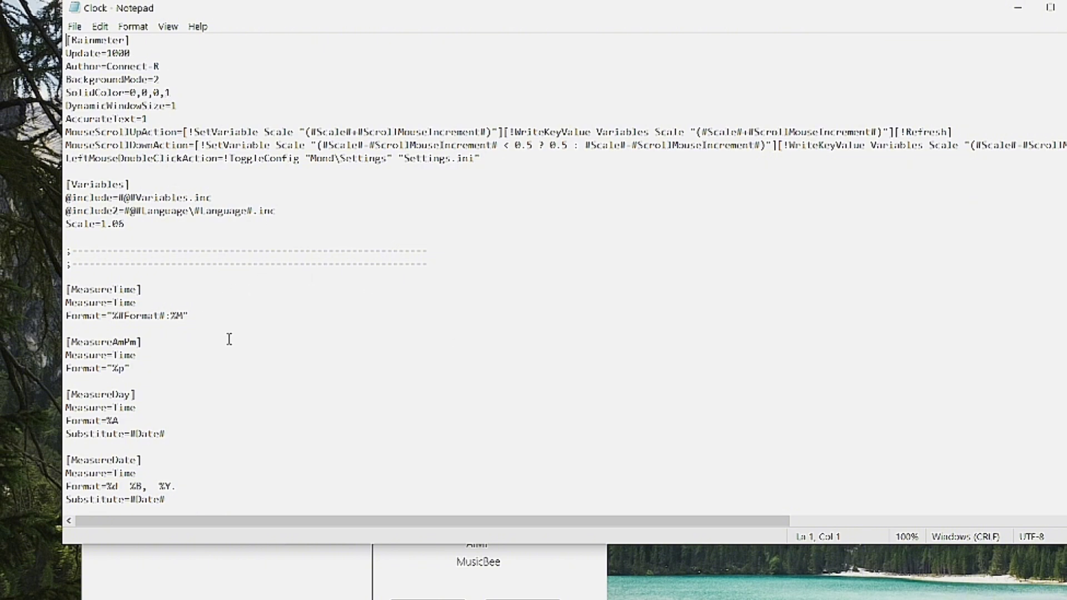
scroll(237, 346, "down", 1)
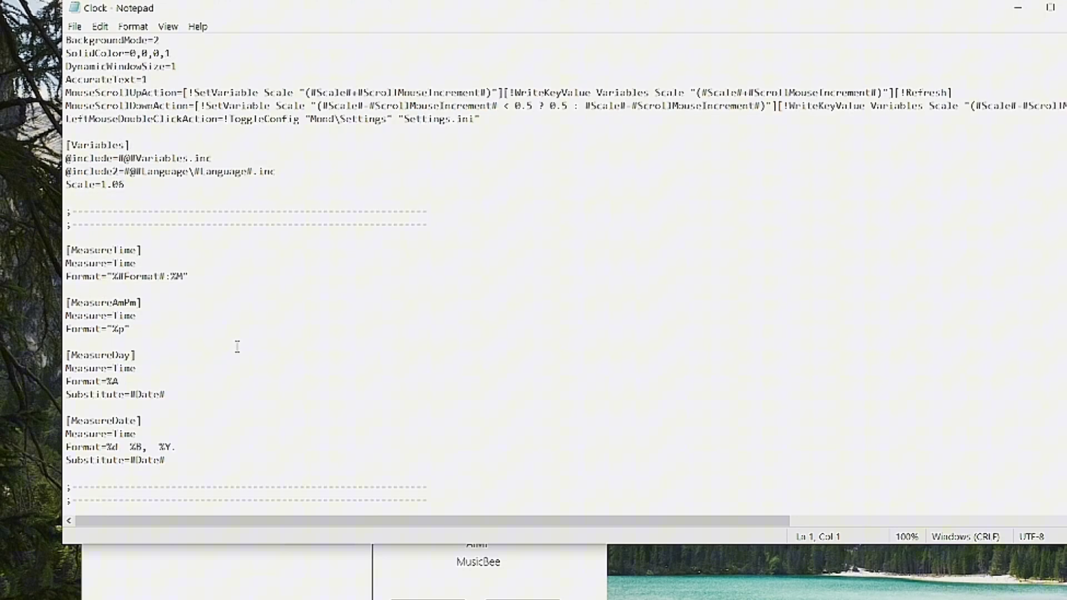
scroll(237, 347, "down", 4)
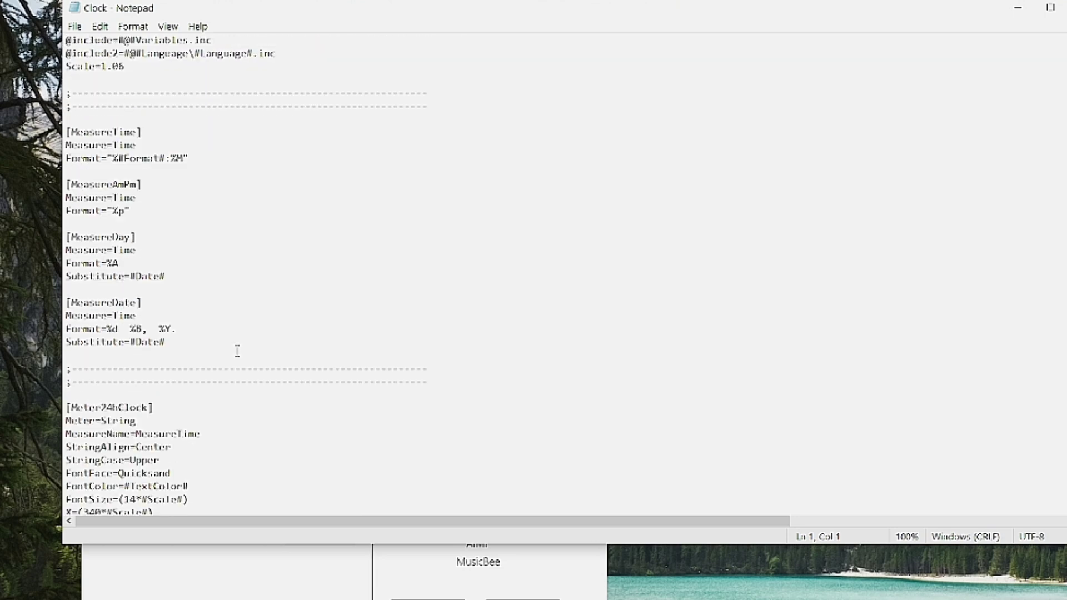
scroll(236, 352, "down", 1)
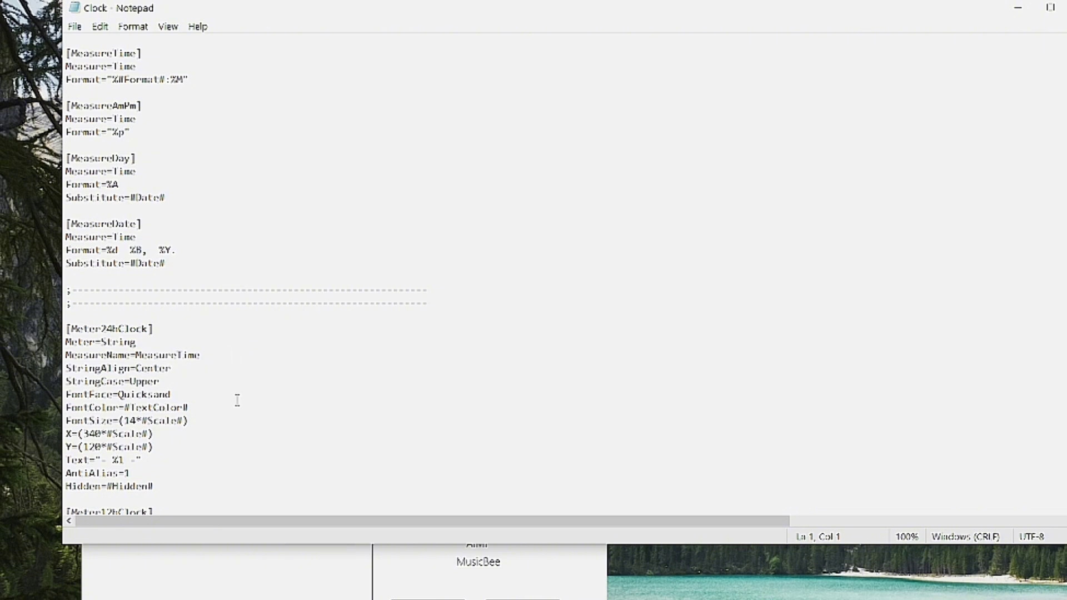
scroll(182, 414, "down", 2)
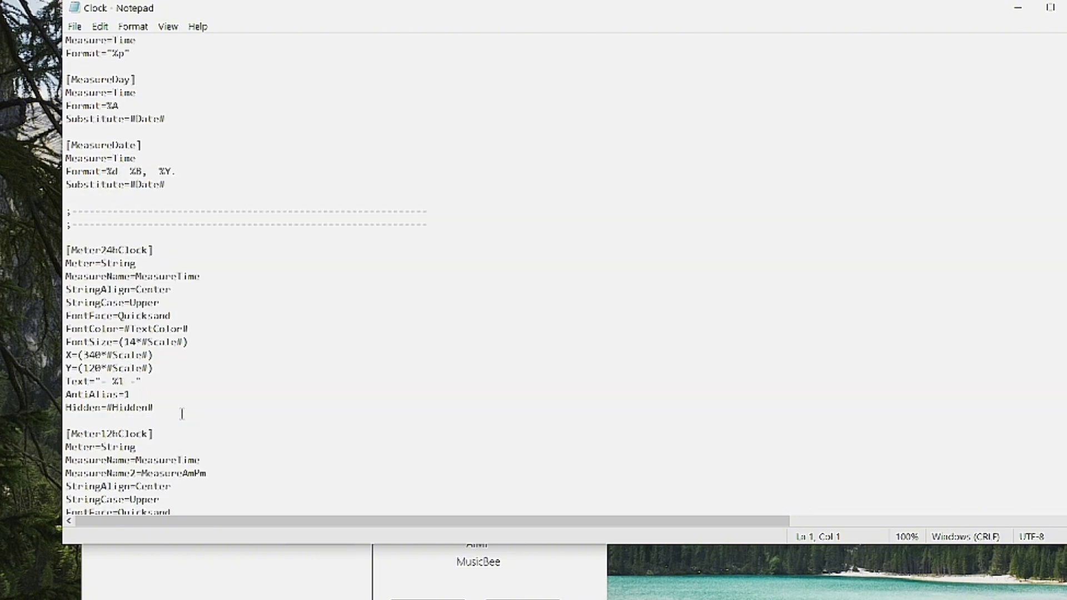
scroll(182, 414, "down", 4)
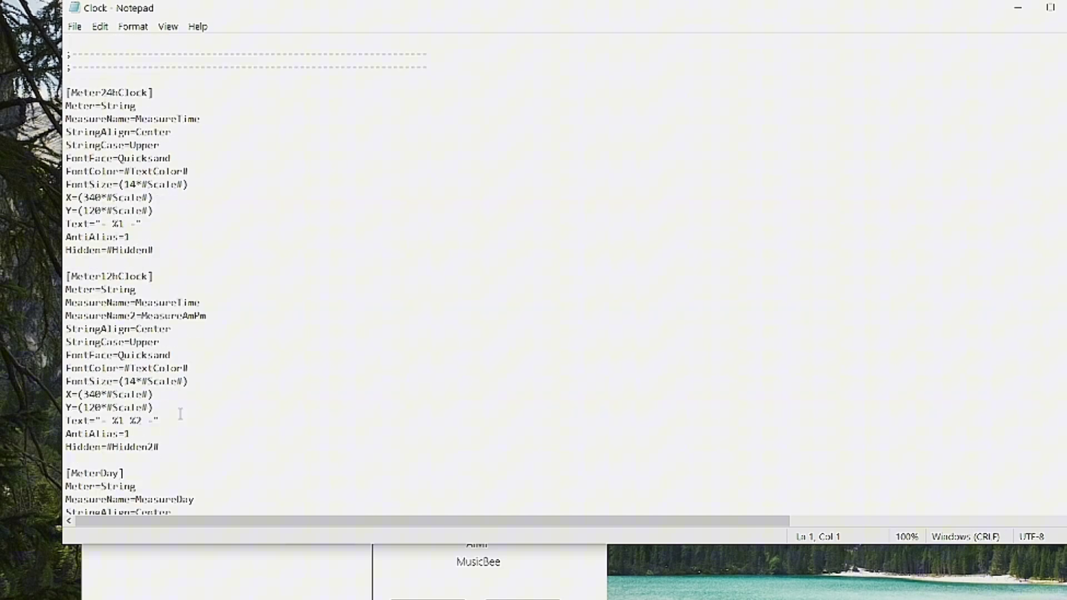
scroll(181, 414, "down", 8)
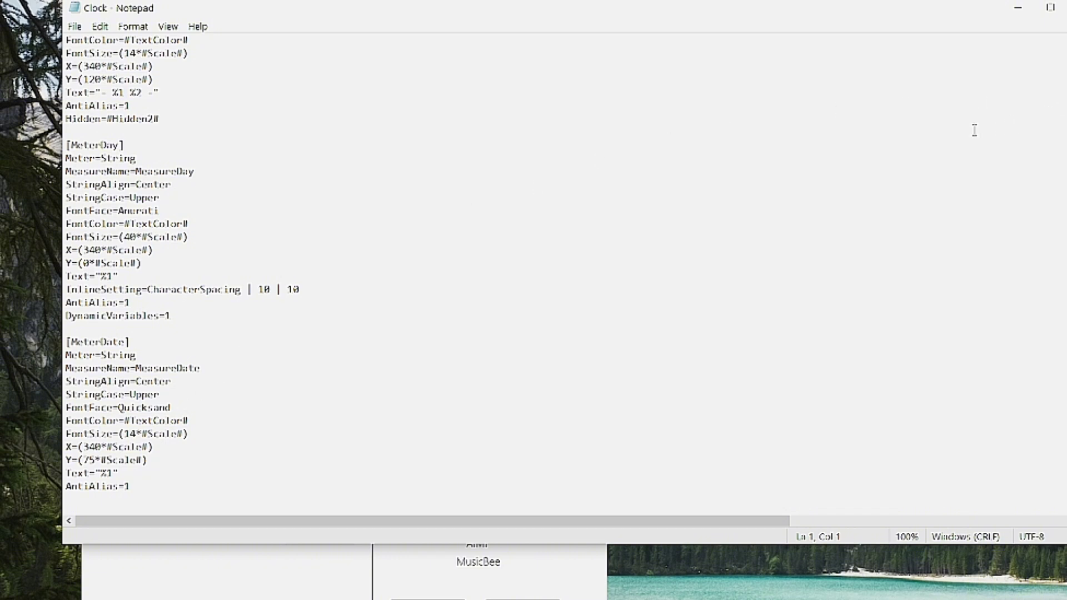
Change MeterDate's FontSize from 14 to 16
left_click(136, 433)
key("BackSpace")
type("6")
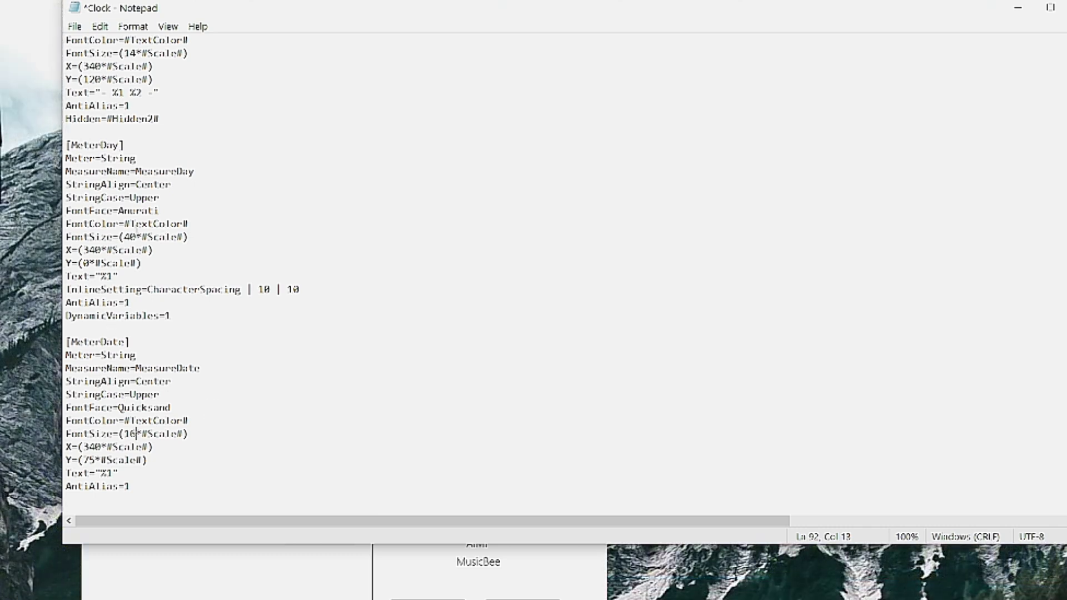
Change MeterDay's FontSize from 40 to 60 and save the Clock skin file
left_click(131, 237)
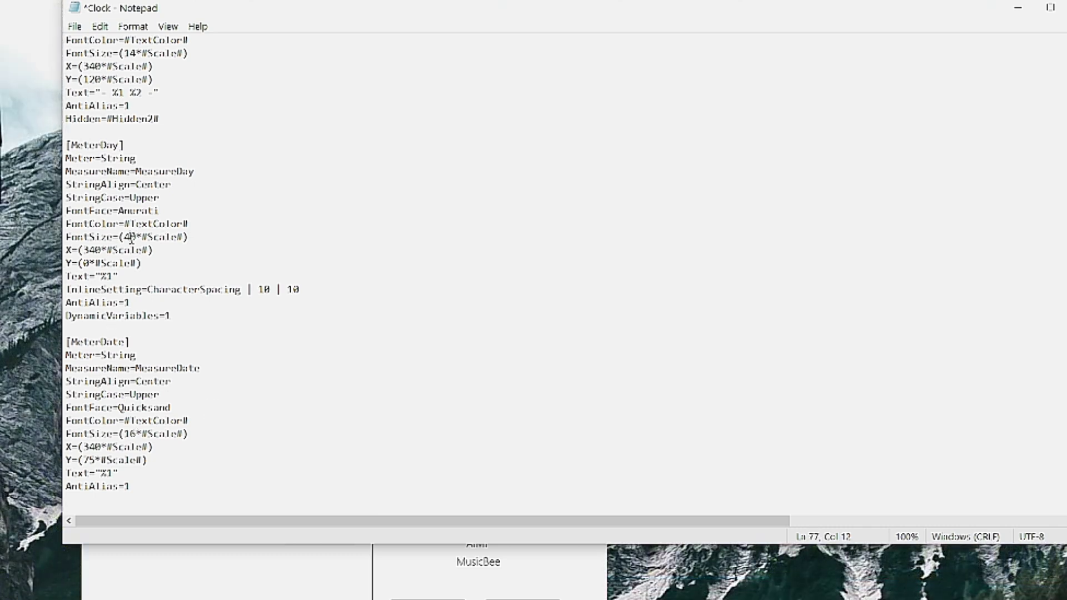
left_click(135, 422)
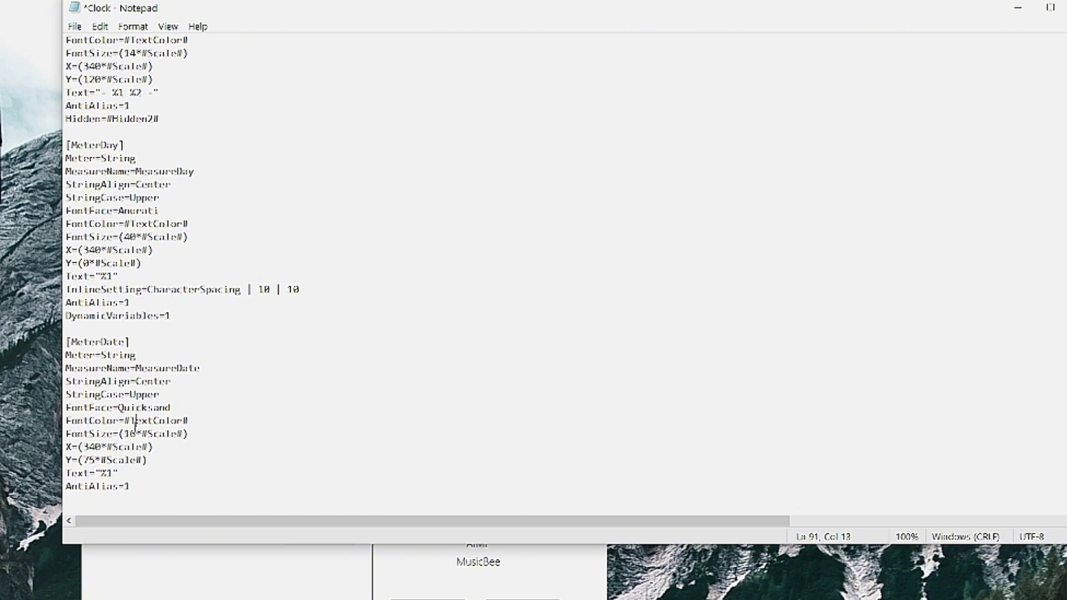
left_click(129, 237)
key("BackSpace")
type("6")
left_click(75, 26)
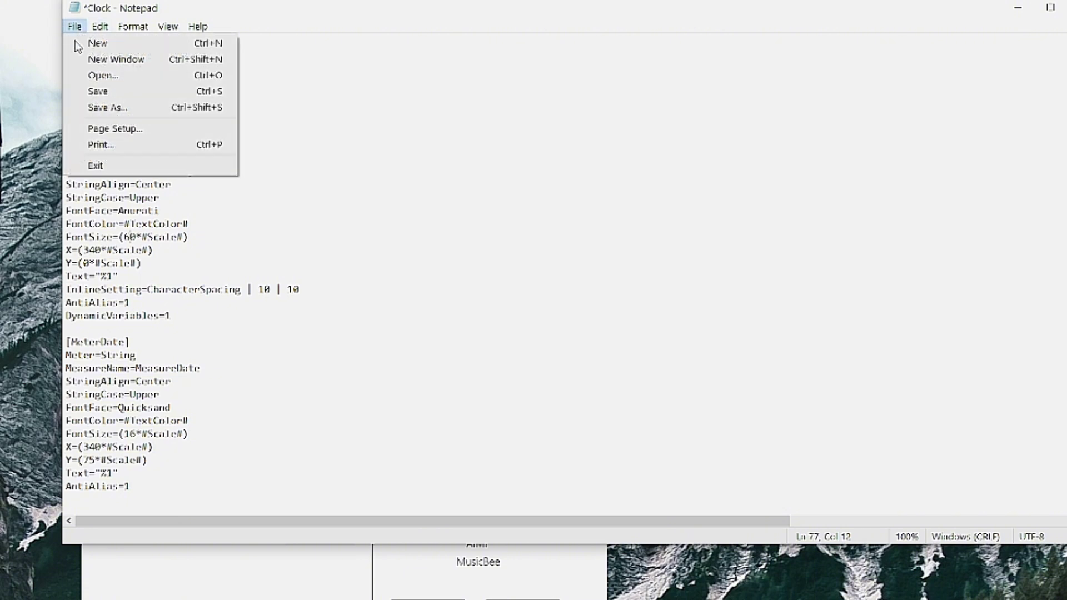
left_click(97, 91)
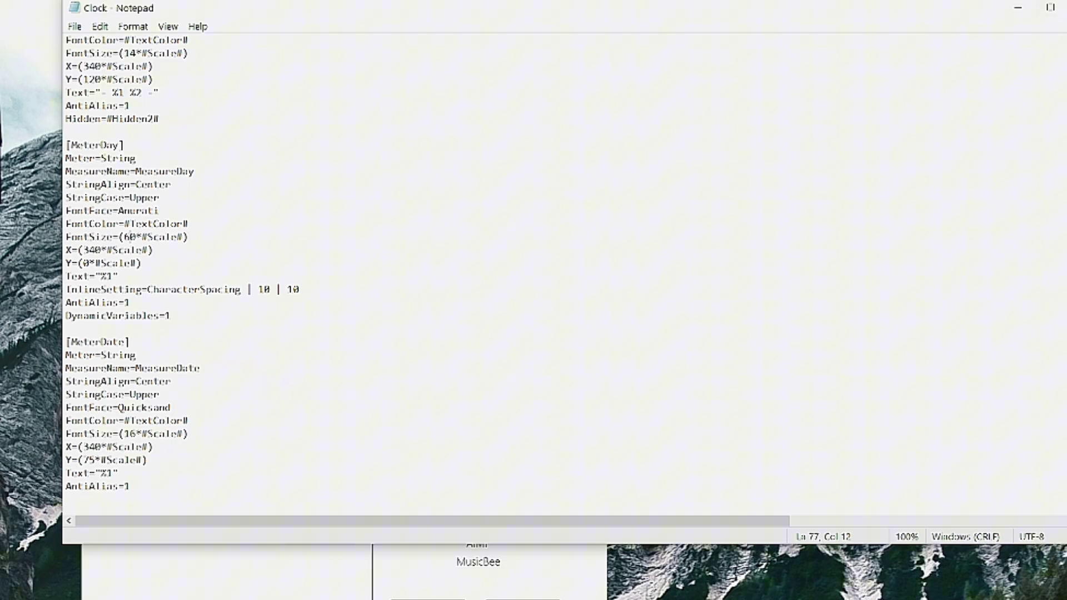
Close Notepad, centre the enlarged WEDNESDAY clock near the top, and shift the media player slightly right
left_click(1062, 8)
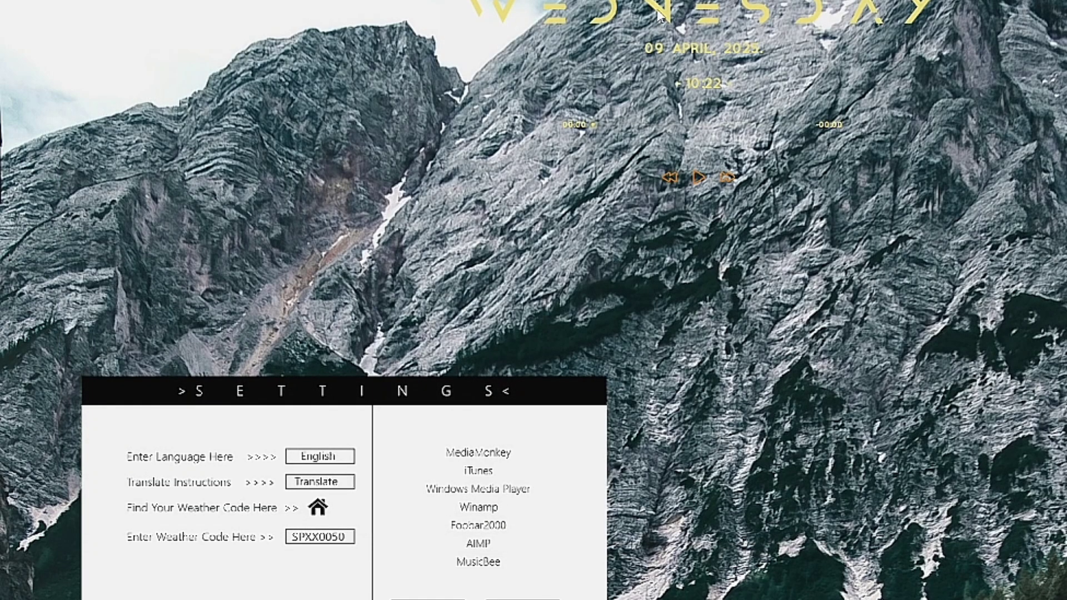
left_click_drag(660, 16, 274, 19)
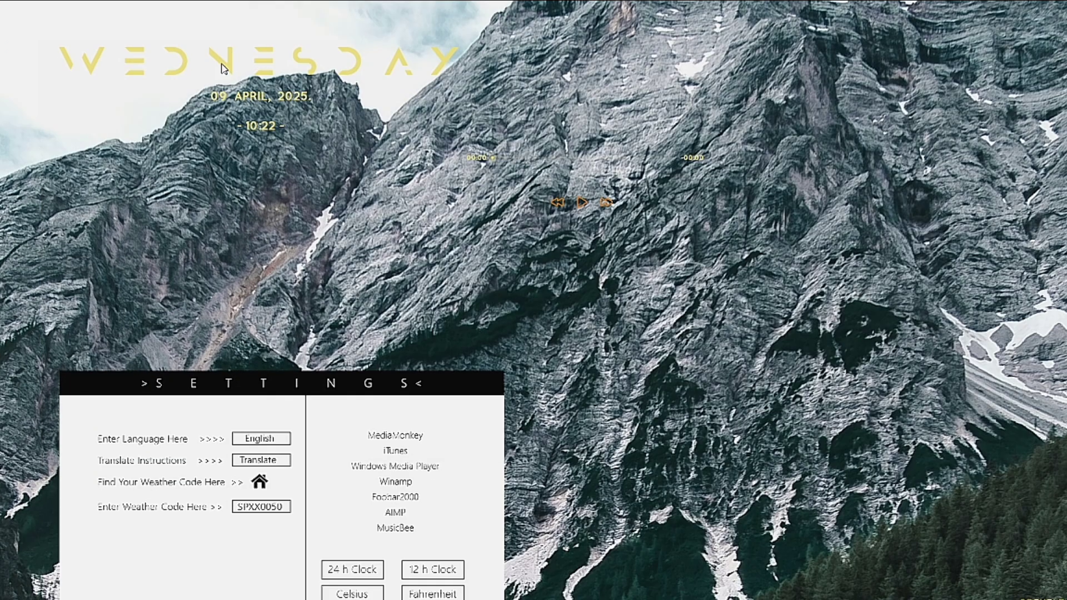
left_click_drag(222, 67, 593, 58)
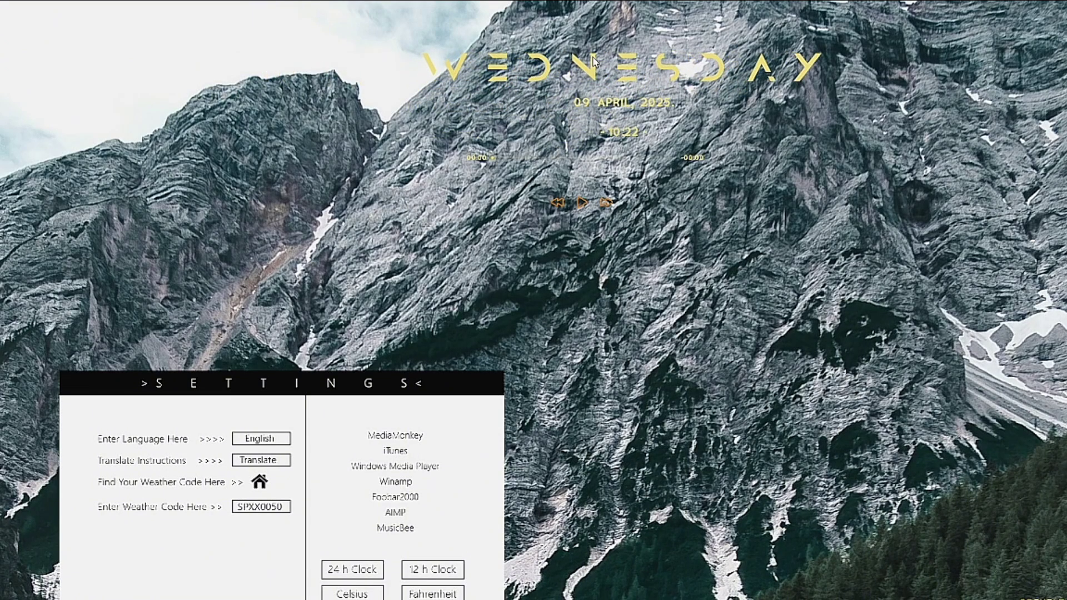
left_click_drag(573, 167, 620, 172)
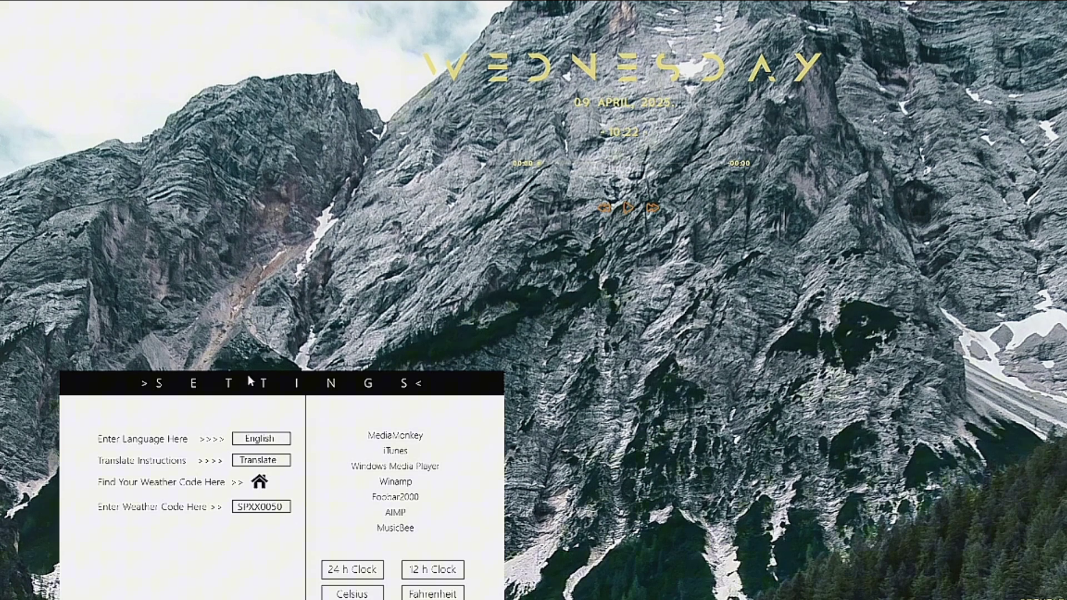
Move the Settings panel up, then open and close the Text Color picker without changes
left_click_drag(214, 378, 194, 276)
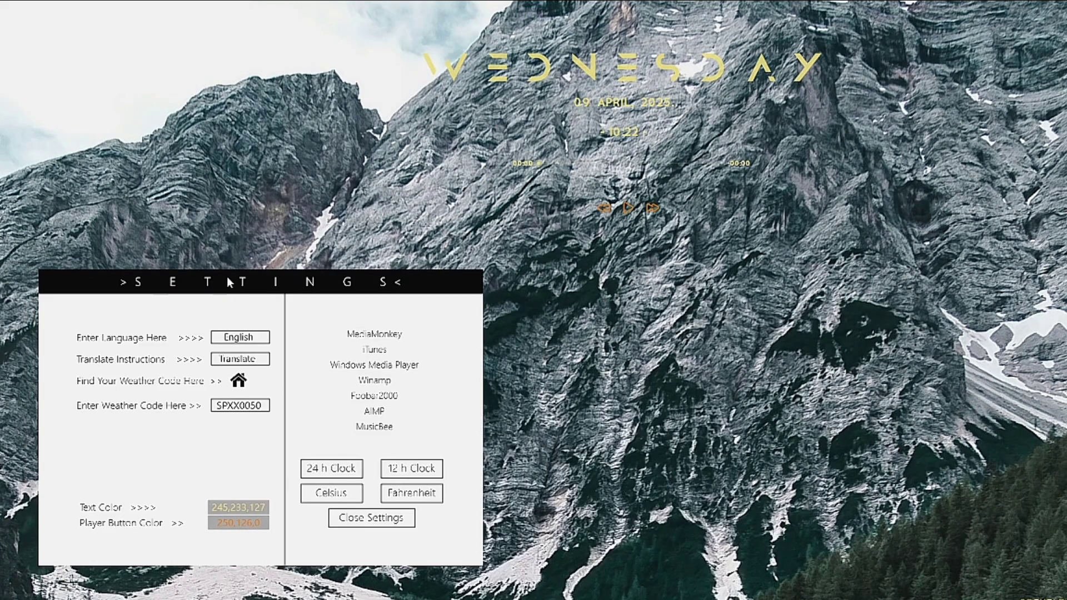
left_click(245, 507)
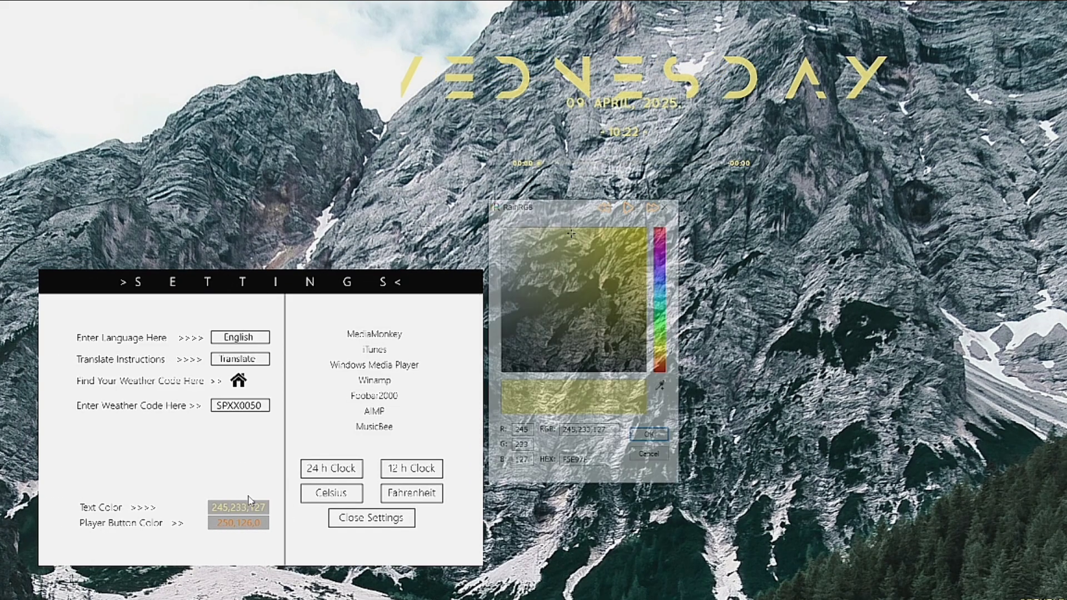
left_click(766, 79)
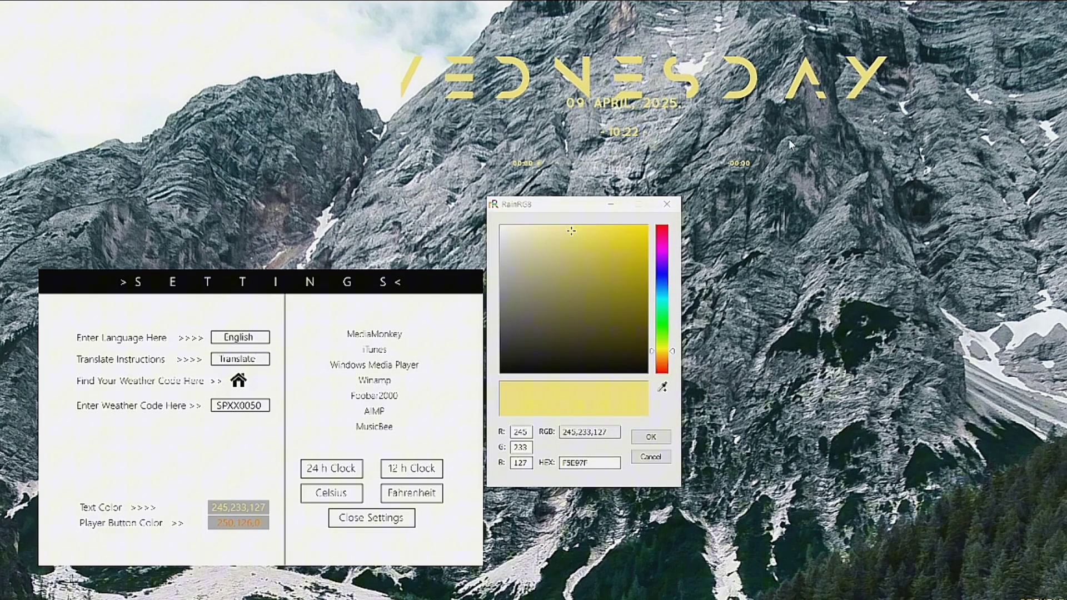
left_click(667, 204)
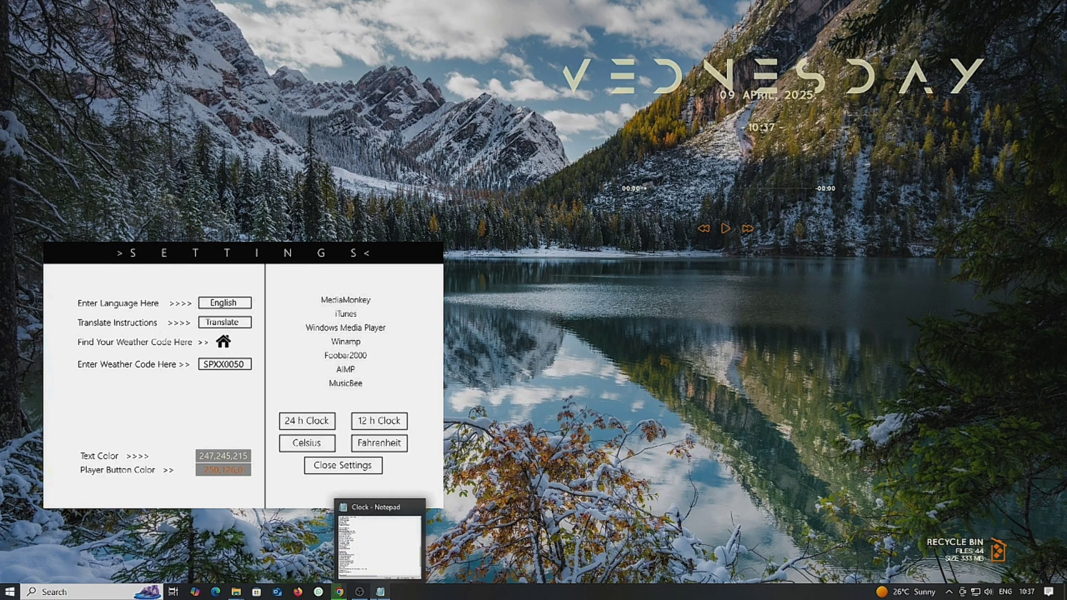
Back in Notepad, change Meter12hClock's Y from 160 to 150
left_click(380, 591)
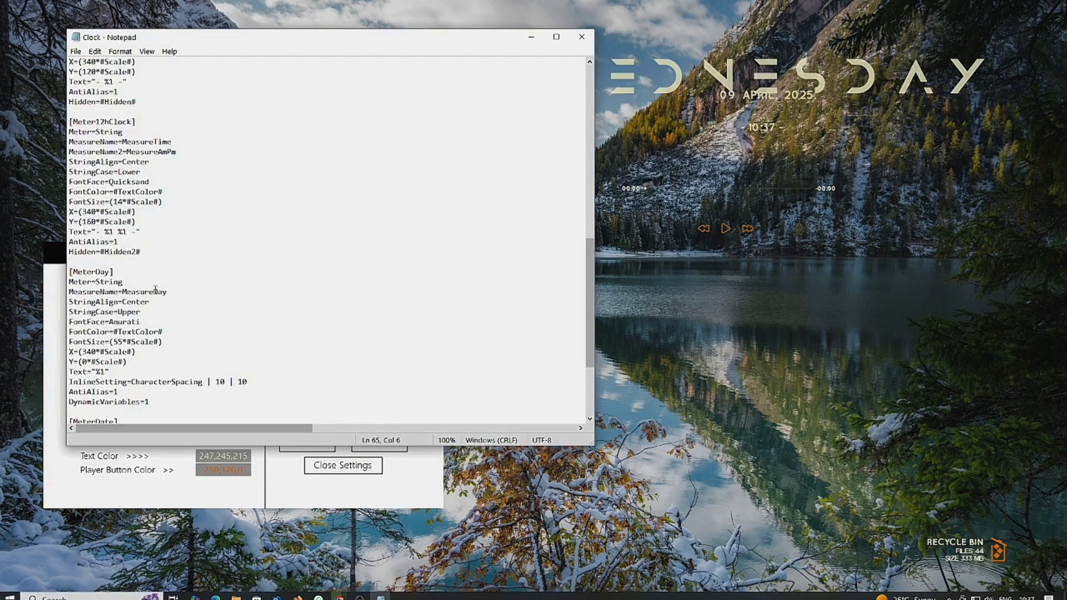
left_click(91, 222)
key("BackSpace")
type("5")
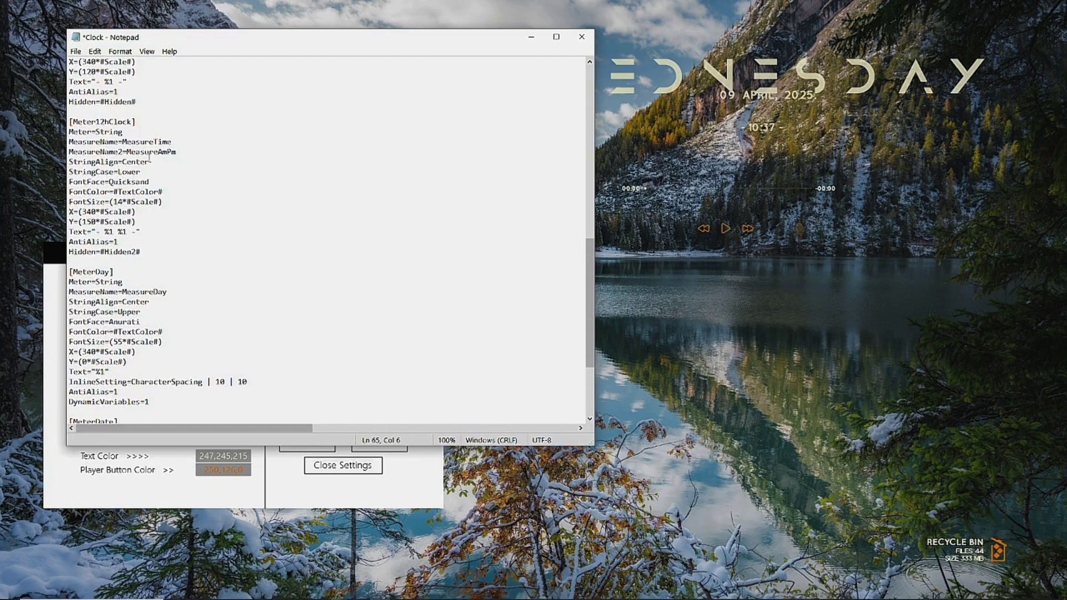
Change MeterDate's Y from 65 to 85 and save the Clock skin file
scroll(150, 161, "up", 1)
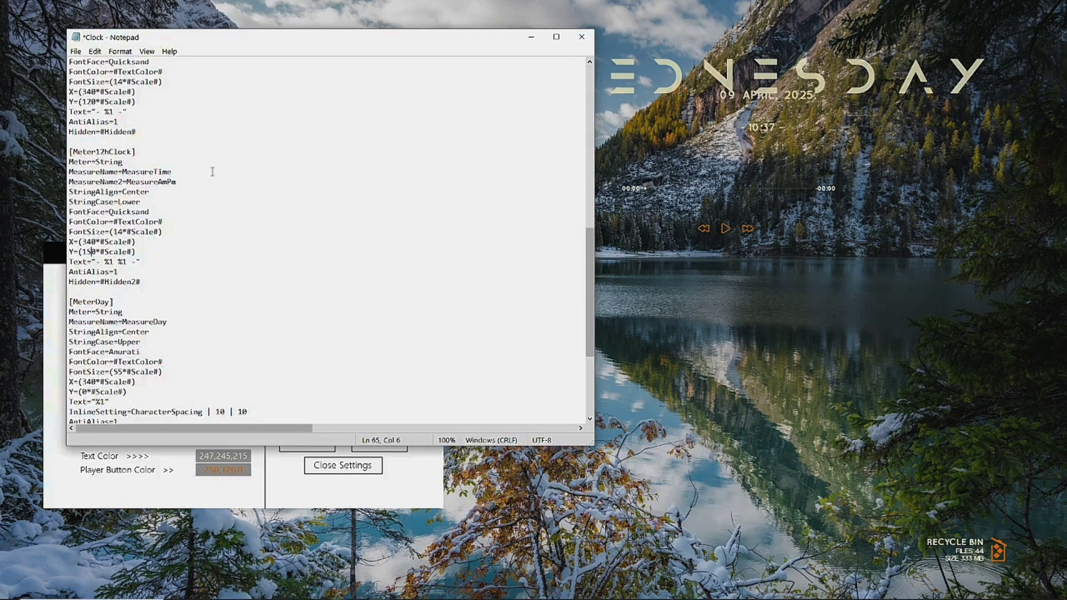
scroll(187, 147, "down", 3)
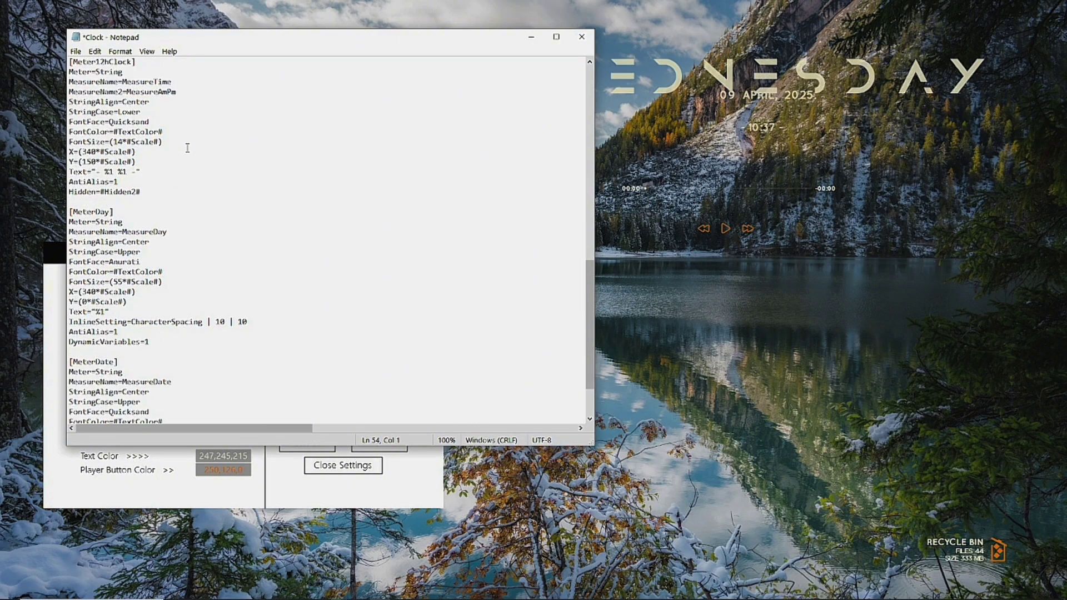
scroll(161, 215, "down", 3)
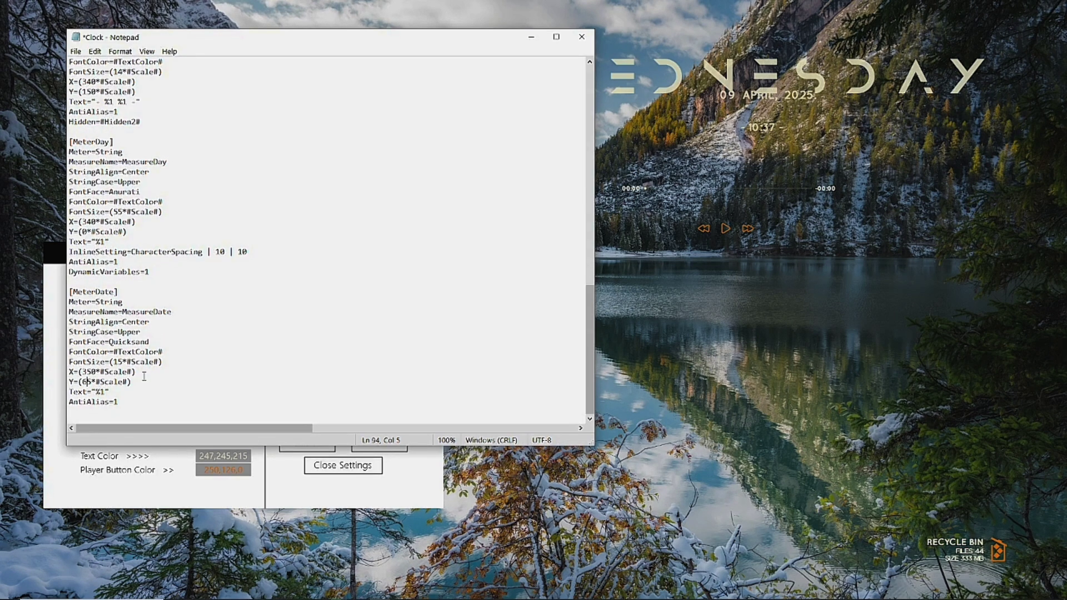
key("BackSpace")
type("8")
left_click(76, 51)
left_click(84, 98)
Hide Notepad, move the WEDNESDAY clock to the upper right, and open the Text Color picker
left_click(531, 36)
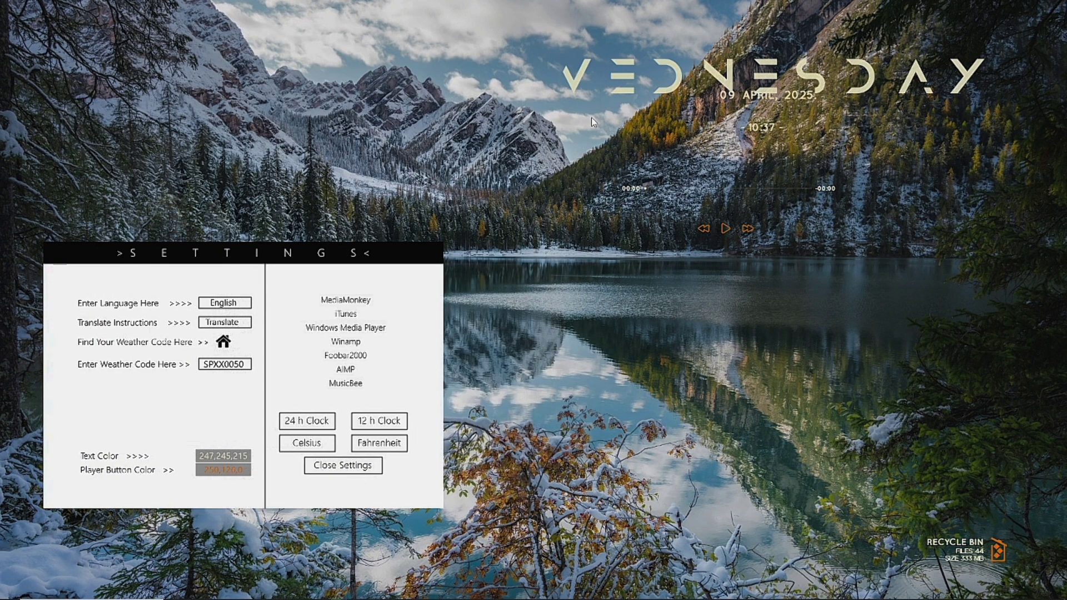
left_click_drag(610, 75, 647, 98)
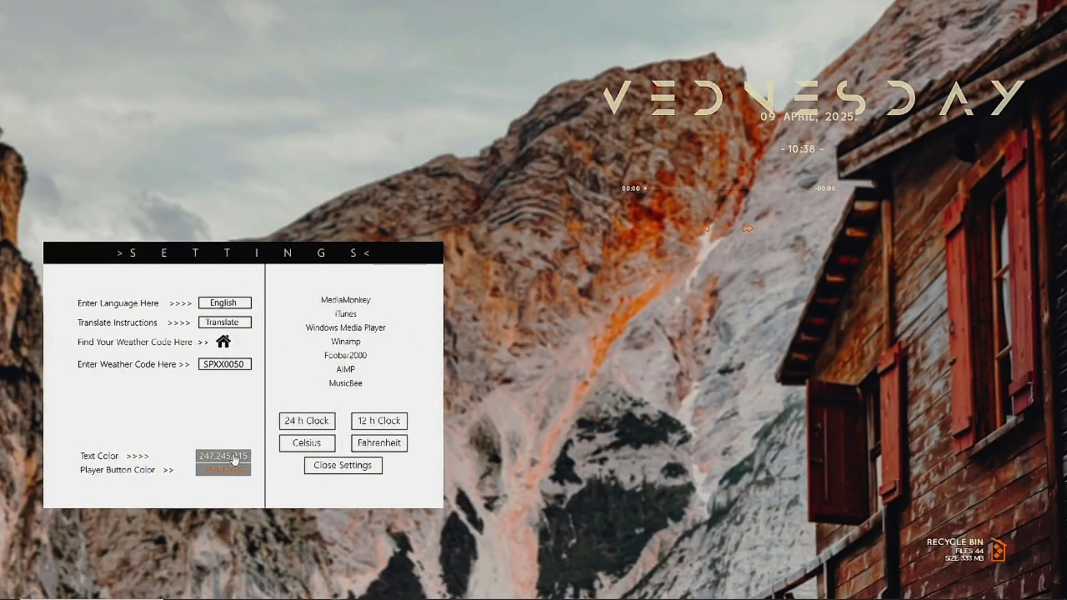
left_click(233, 457)
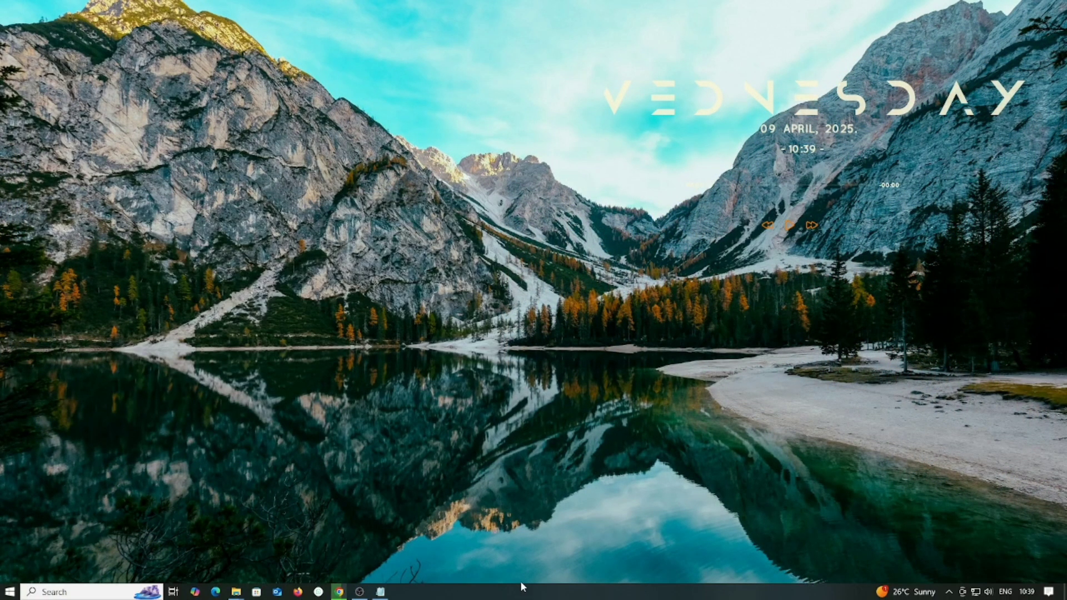
mouse_move(333, 597)
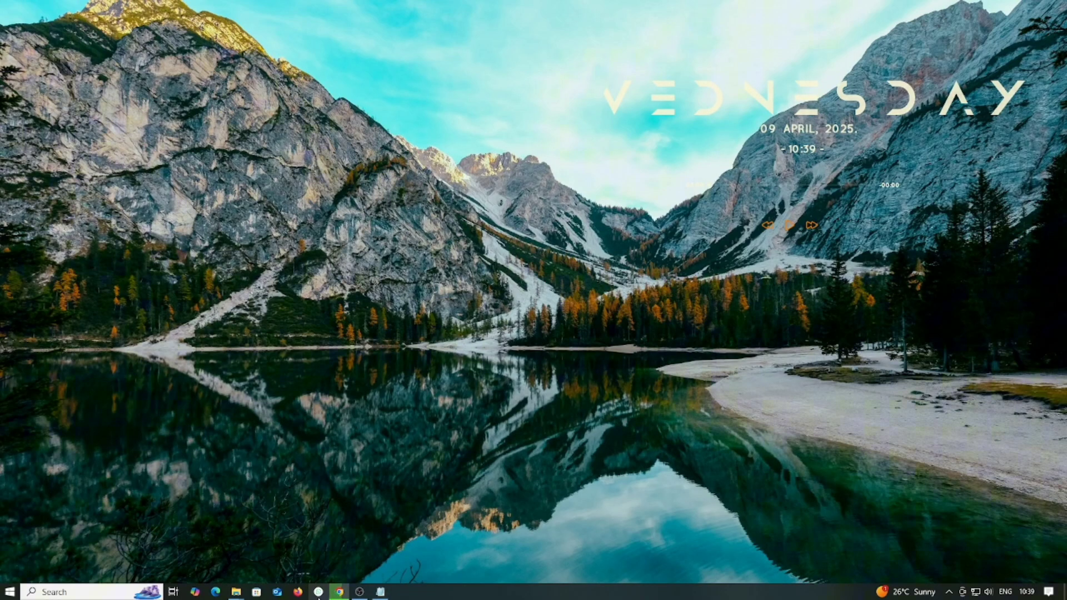